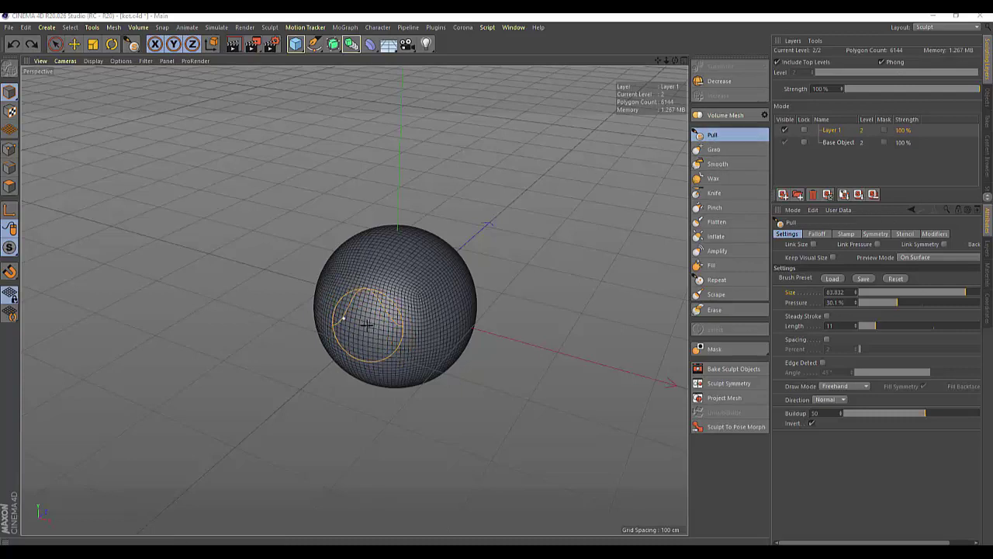
Confirm X (YZ) symmetry on the Pull brush and reduce its size to 40.
left_click(874, 235)
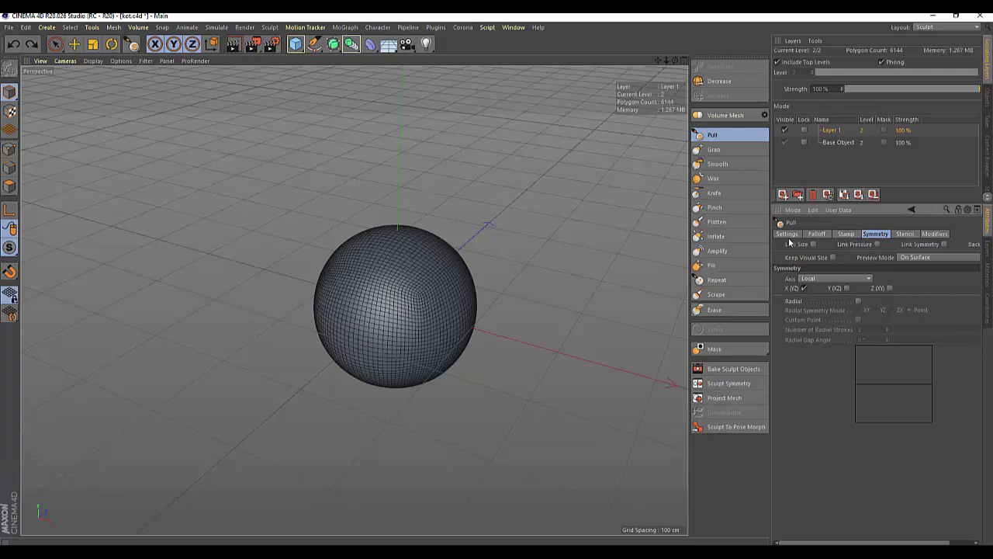
left_click(786, 235)
left_click(931, 293)
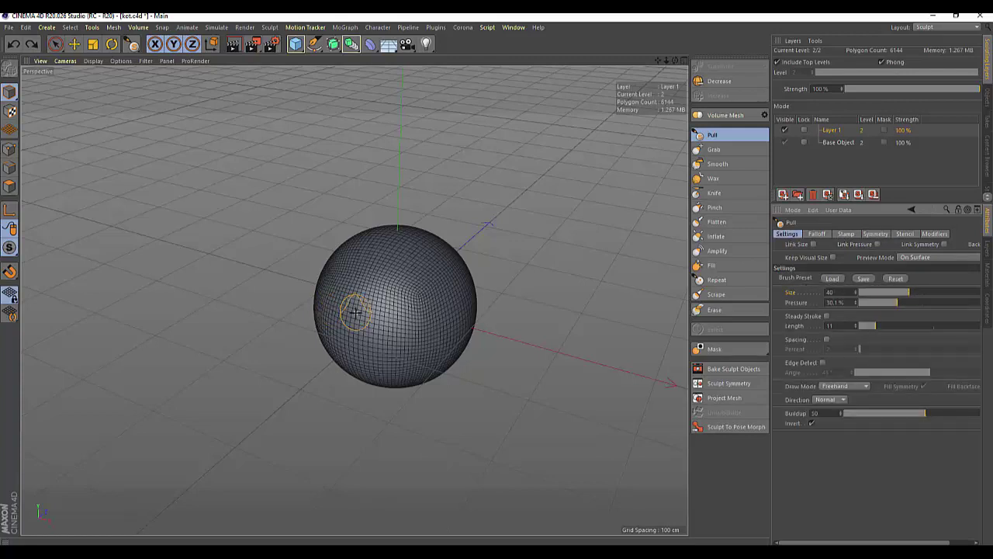
Resize the Pull brush on the sphere and bulge out its lower part.
middle_click_drag(356, 315, 373, 320)
left_click_drag(362, 333, 364, 331)
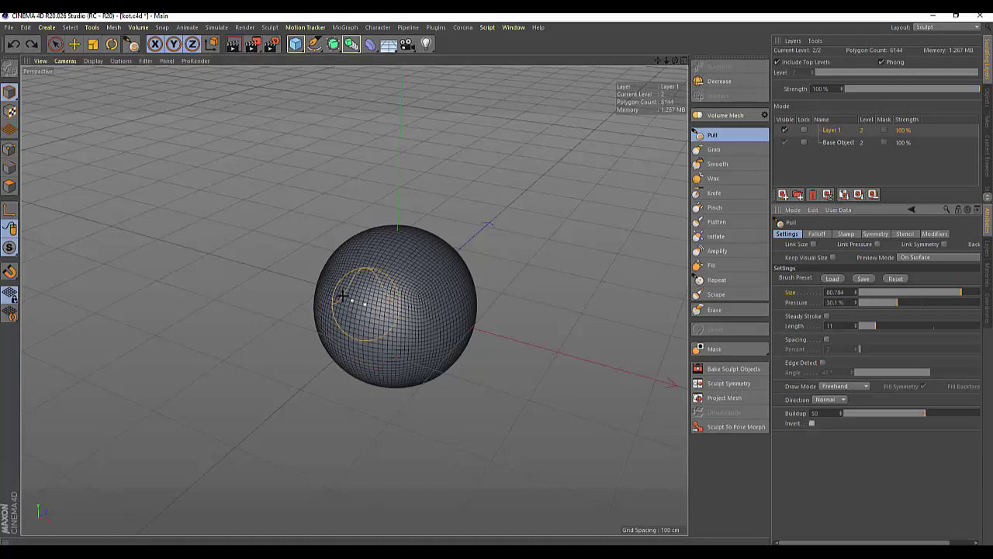
key("ctrl+z")
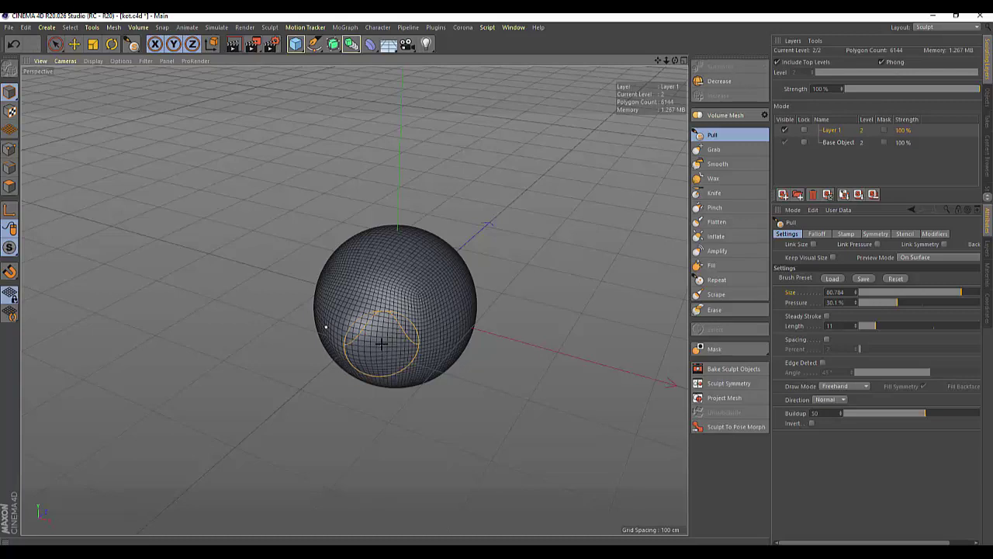
mouse_move(346, 337)
left_mouse_down()
mouse_move(388, 353)
mouse_move(363, 353)
mouse_move(402, 355)
left_mouse_up()
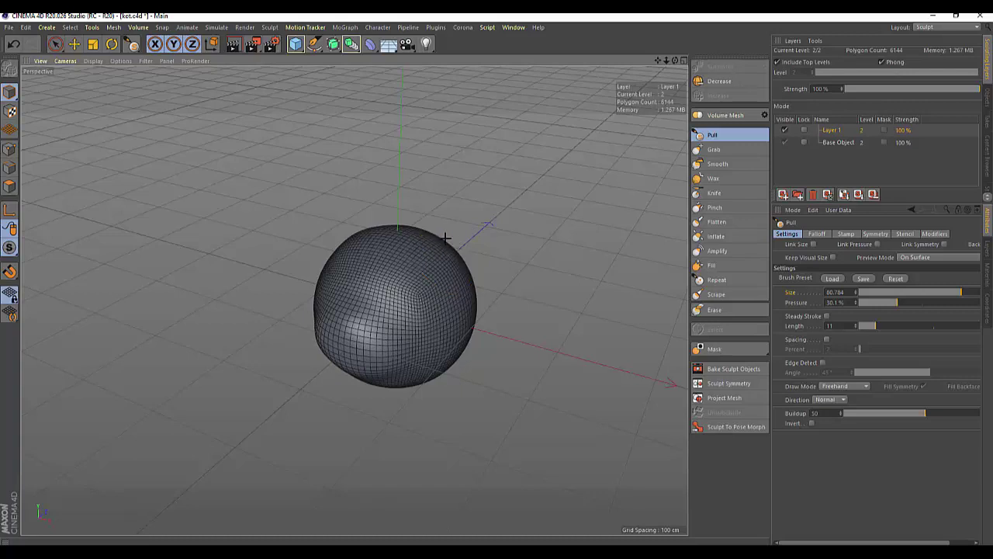
Raise the pressure, pull two ear bumps up from the top, and fill out the lower cheeks.
left_click_drag(450, 262, 458, 265)
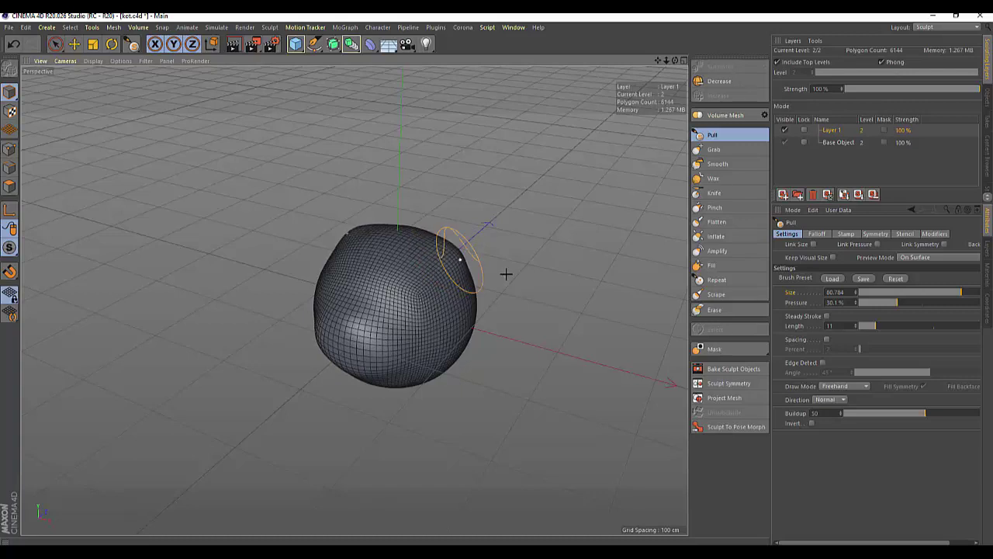
left_click_drag(896, 308, 953, 304)
mouse_move(455, 267)
left_mouse_down()
mouse_move(450, 258)
mouse_move(474, 270)
mouse_move(481, 233)
mouse_move(474, 237)
left_mouse_up()
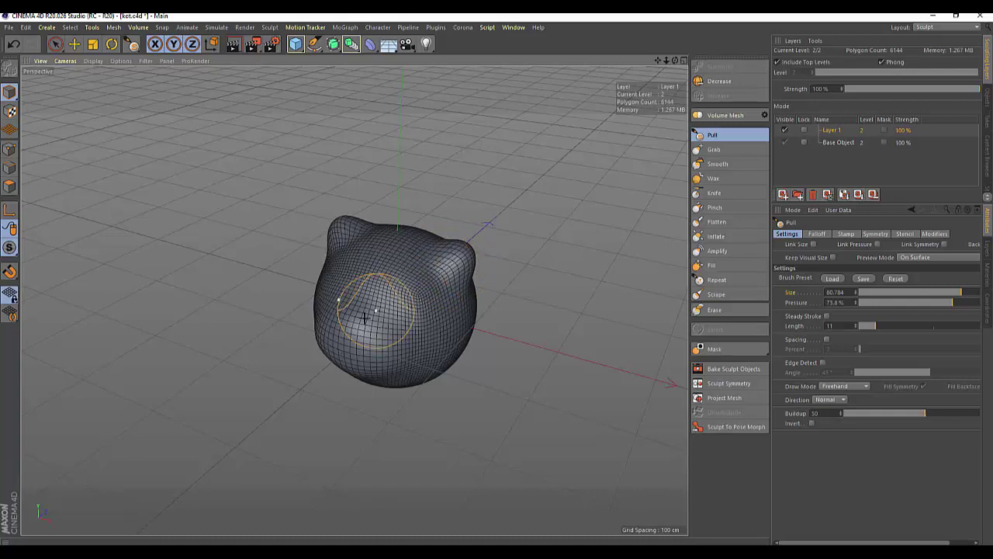
left_click_drag(364, 318, 375, 352)
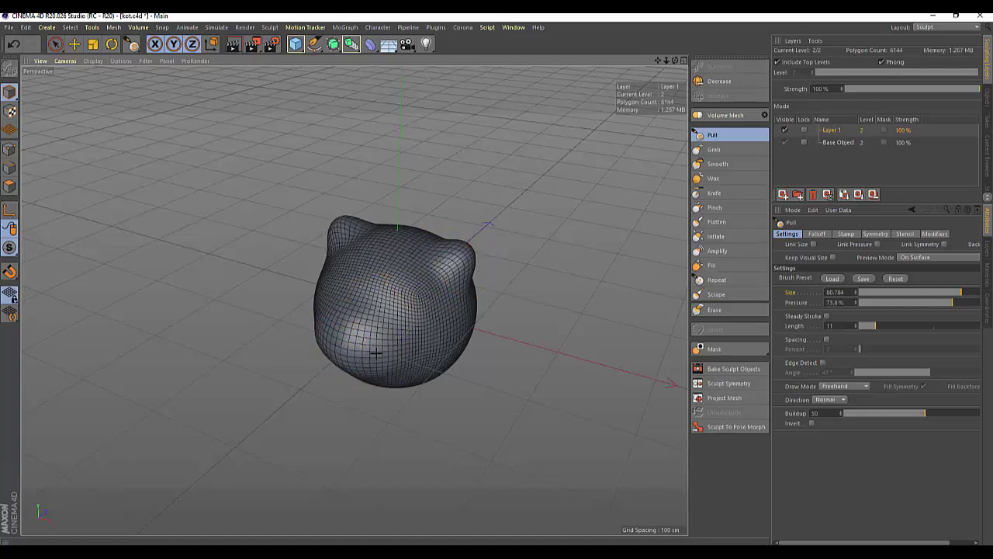
left_click_drag(355, 344, 341, 326)
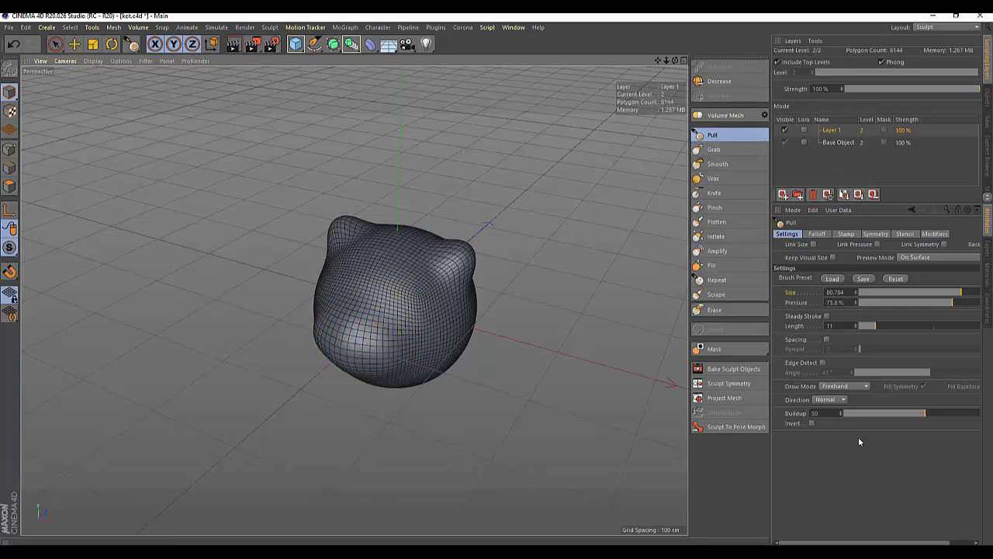
Enable Invert on the Pull brush and tune its size to 52 and its pressure.
left_click(812, 423)
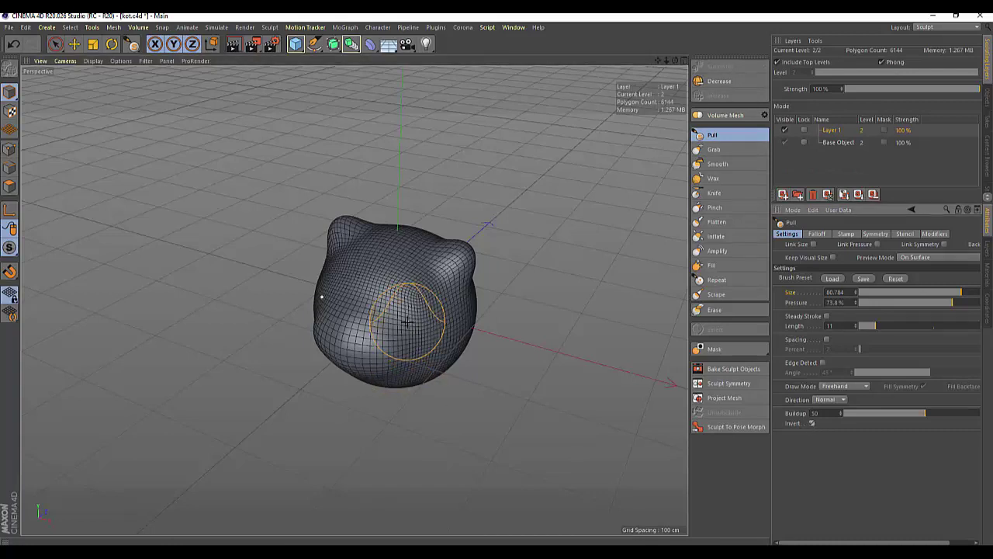
middle_click_drag(408, 330, 407, 365)
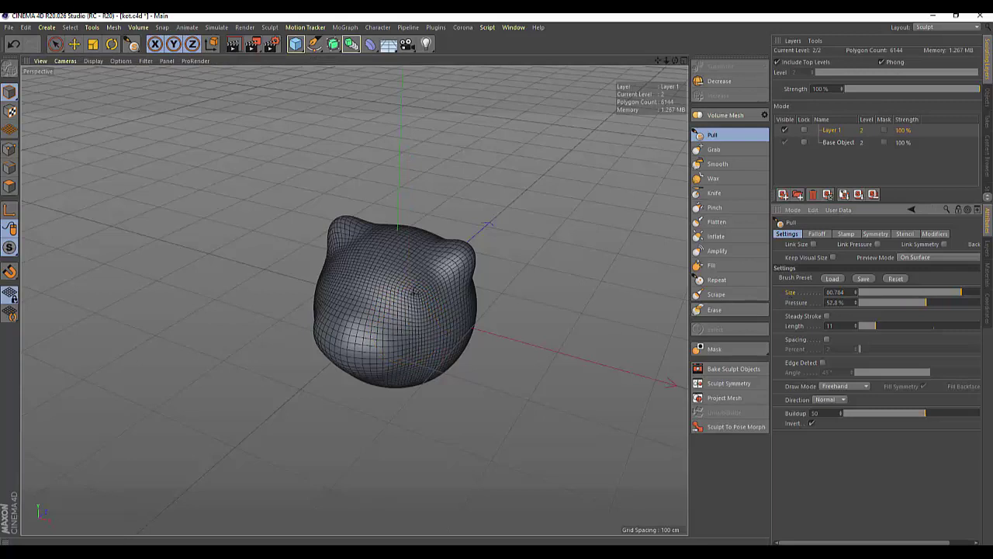
middle_click_drag(405, 297, 405, 318)
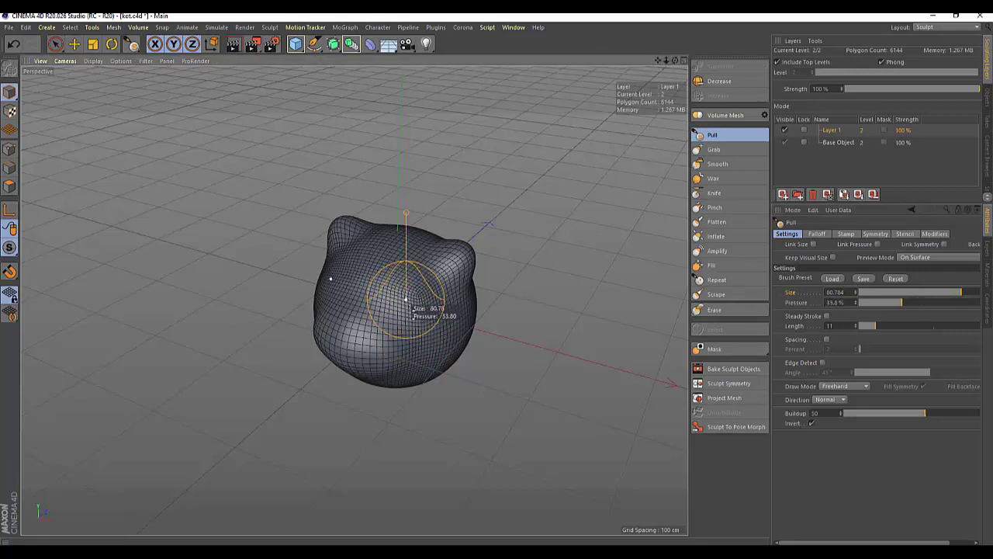
mouse_move(901, 302)
left_mouse_down()
mouse_move(939, 302)
mouse_move(894, 294)
left_mouse_up()
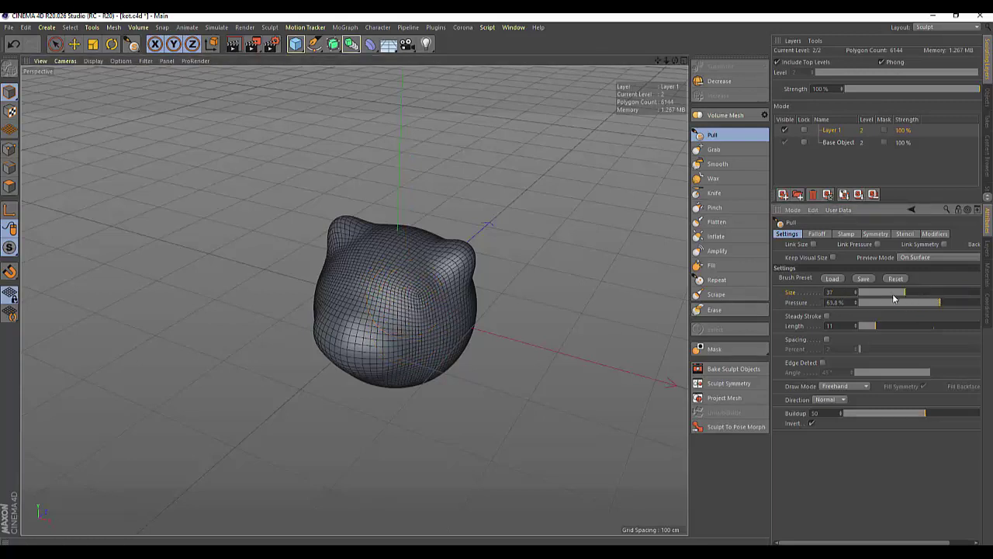
middle_click_drag(395, 318, 608, 323)
mouse_move(925, 304)
left_mouse_down()
mouse_move(878, 301)
mouse_move(980, 303)
left_mouse_up()
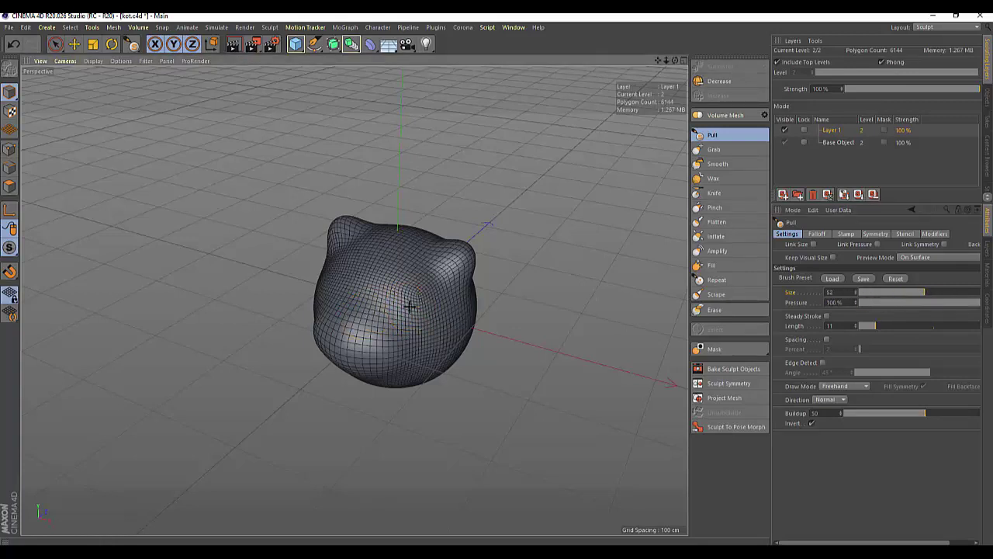
Press mirrored eye sockets into the face, undoing a stray lower-left bump.
mouse_move(406, 311)
left_mouse_down()
mouse_move(399, 303)
mouse_move(404, 315)
left_mouse_up()
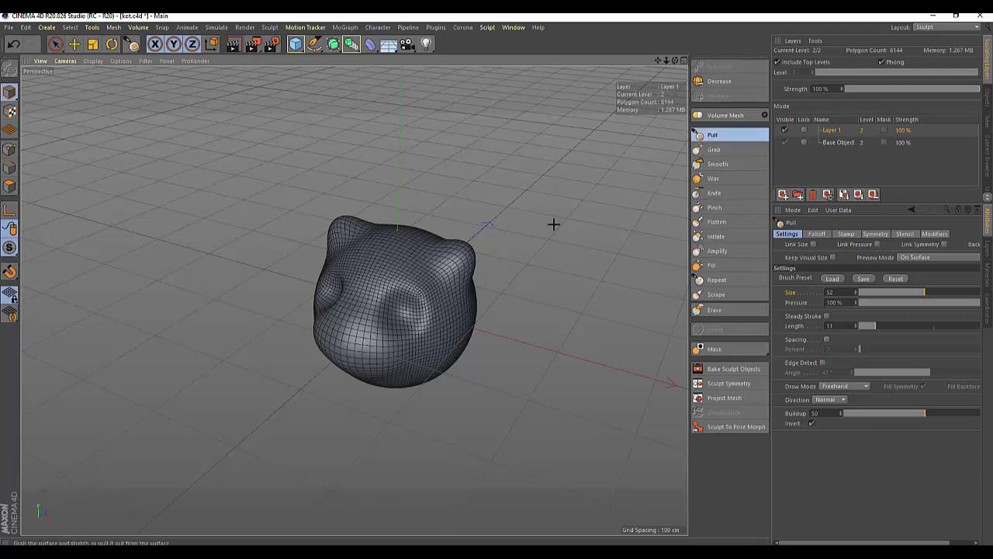
left_click_drag(342, 329, 386, 361)
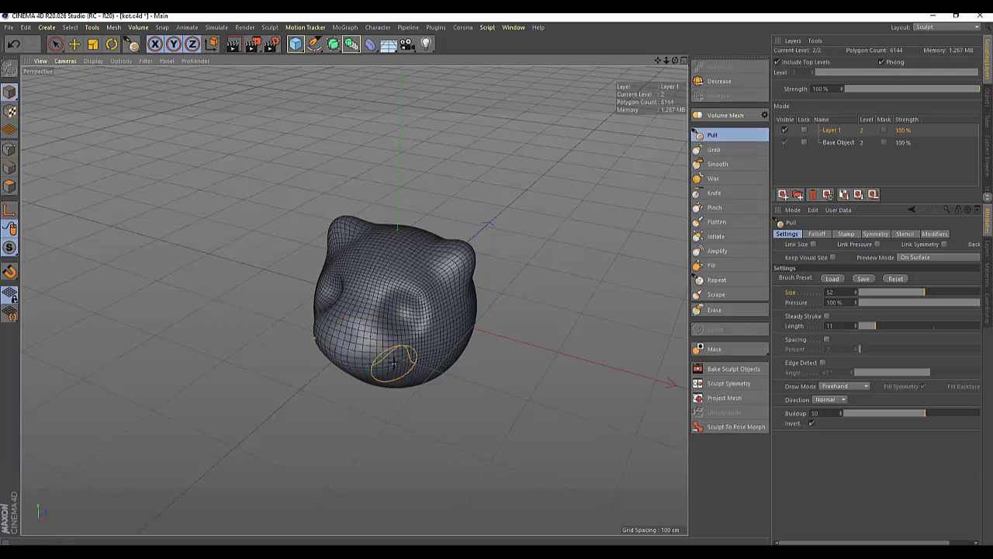
key("ctrl+z")
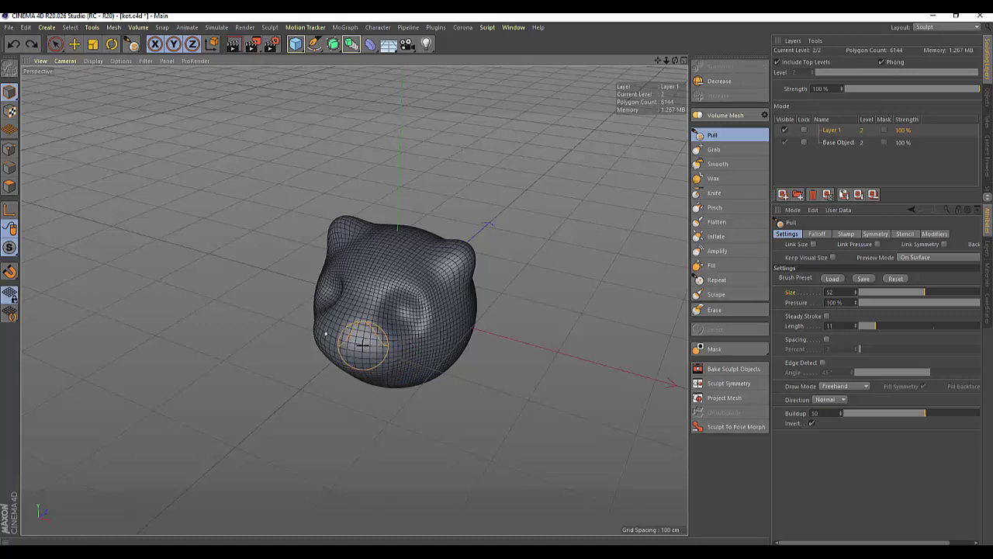
Turn off Invert and round out the muzzle cheek.
left_click(812, 424)
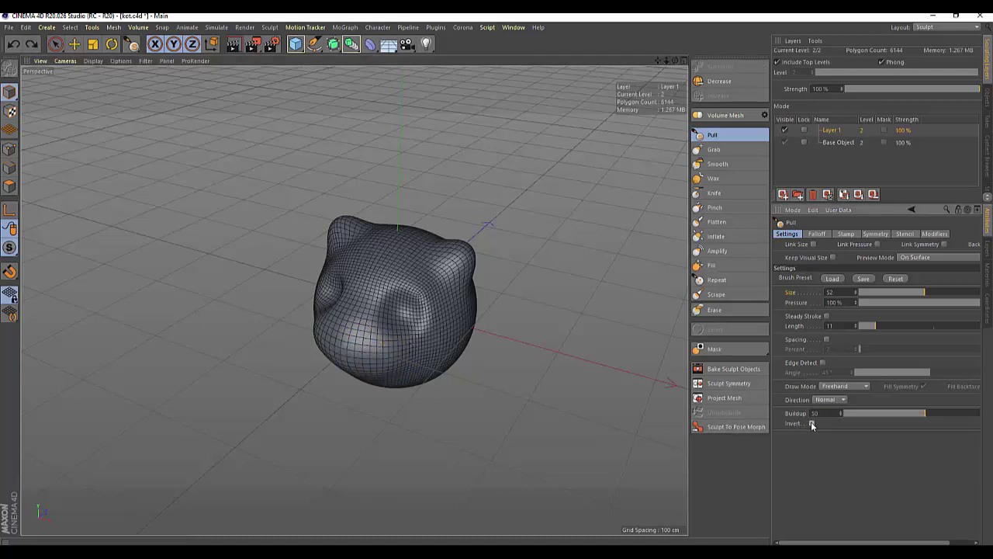
left_click(340, 333)
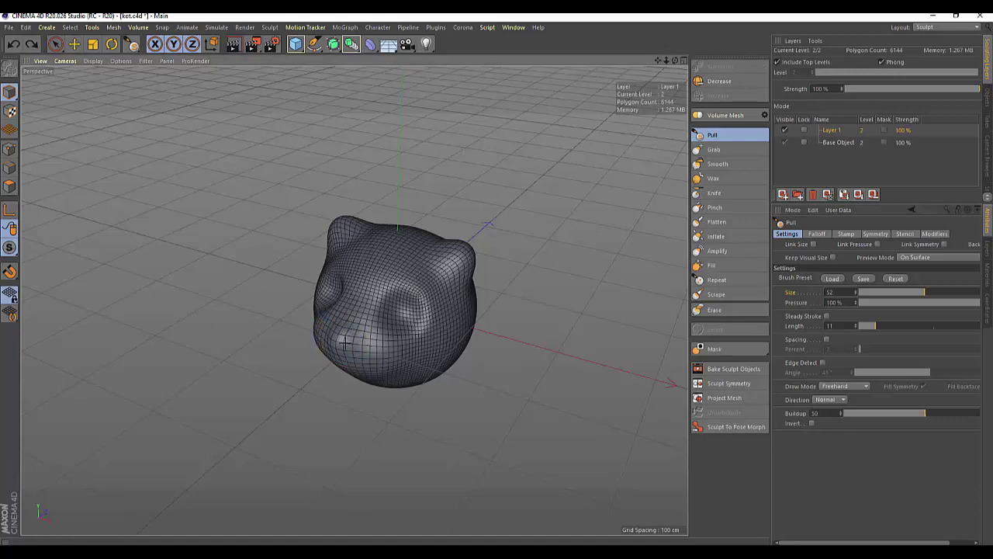
left_click_drag(349, 345, 346, 347)
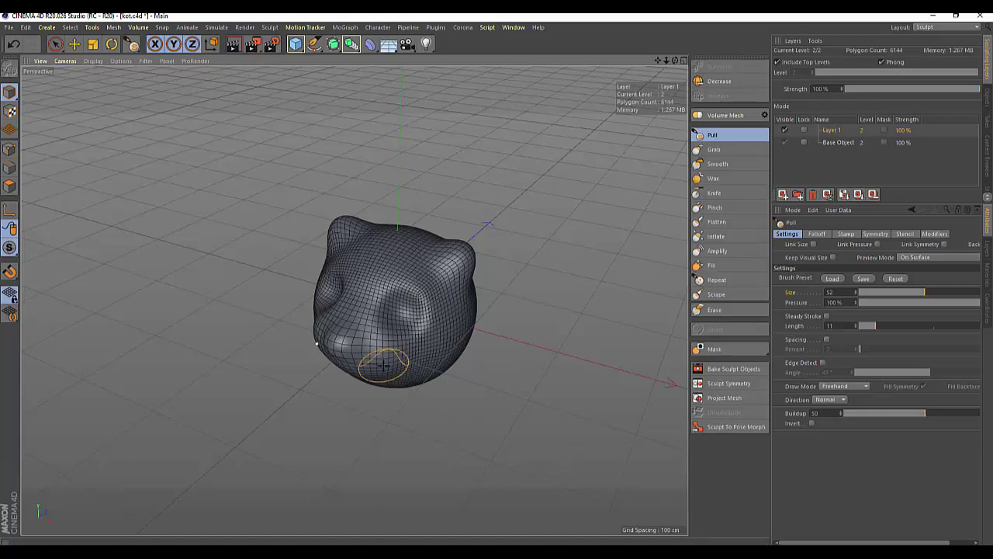
Enlarge the brush and stretch both ears taller and more pointed.
middle_click_drag(384, 365, 390, 363)
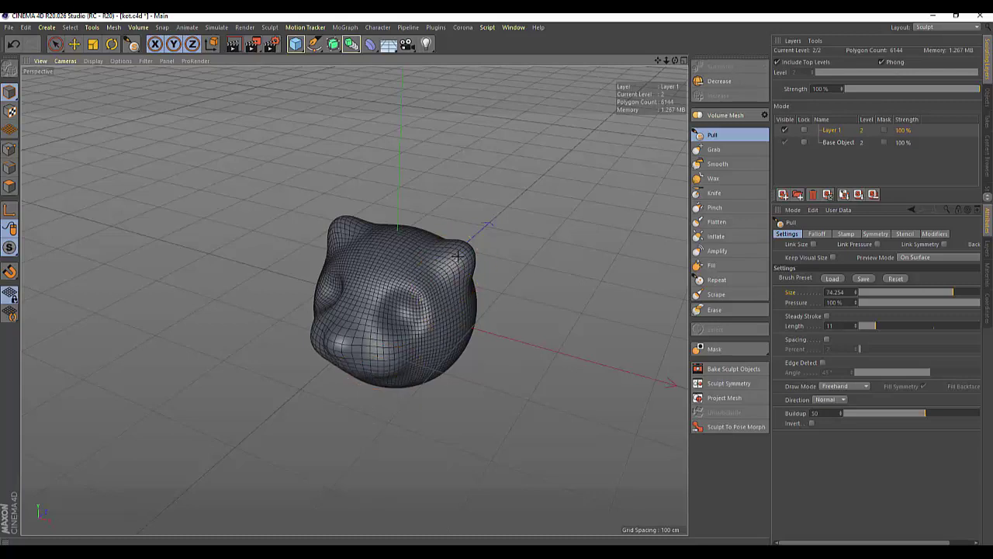
mouse_move(458, 256)
left_mouse_down()
mouse_move(475, 233)
mouse_move(455, 233)
mouse_move(474, 241)
left_mouse_up()
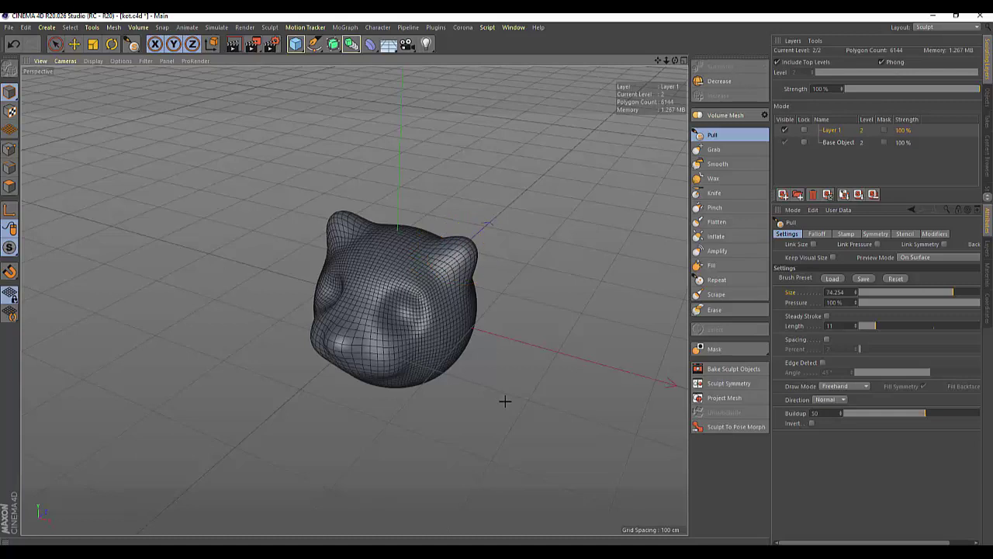
left_click(711, 150)
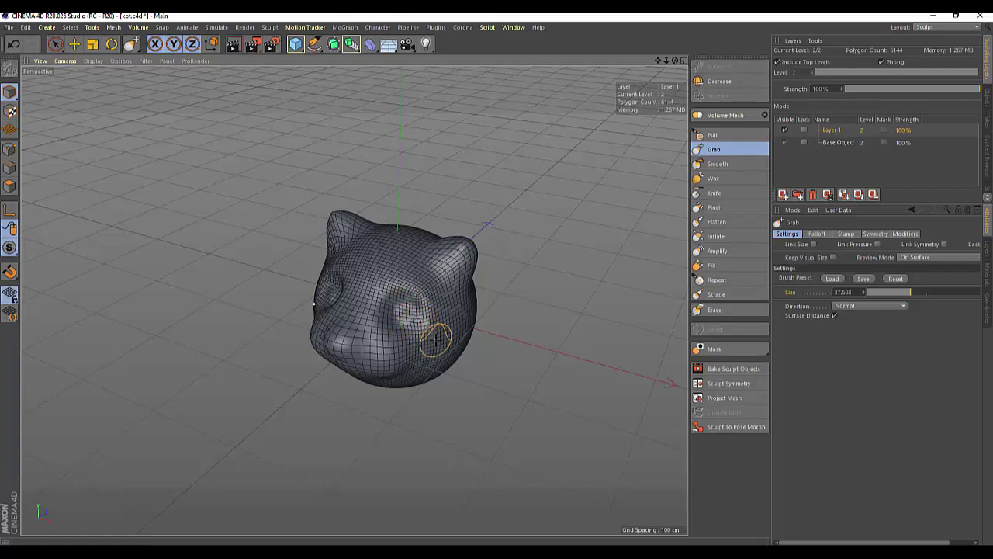
Enlarge the Grab brush to 82.456, nudge the left cheek, and lift the right ear outward.
key("ctrl+z")
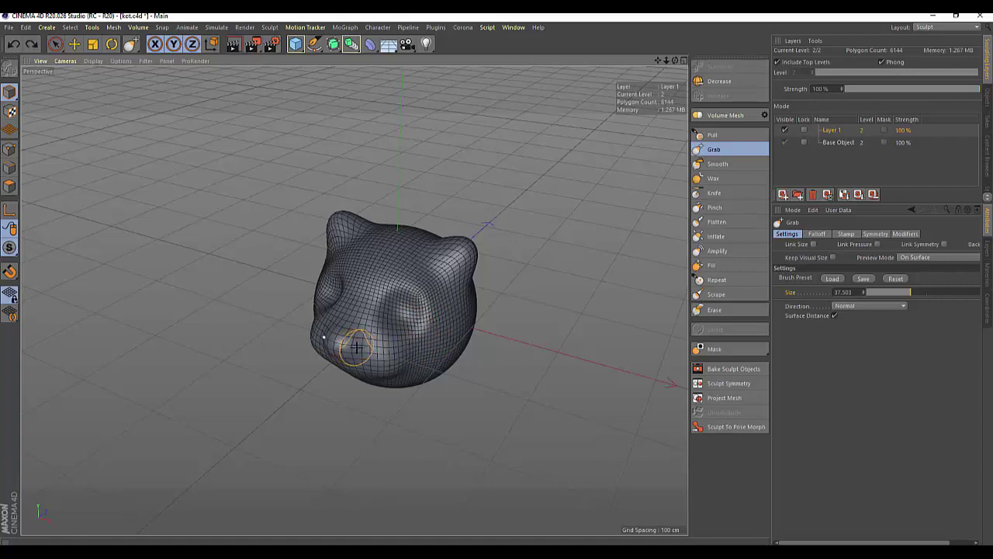
middle_click_drag(356, 348, 384, 355)
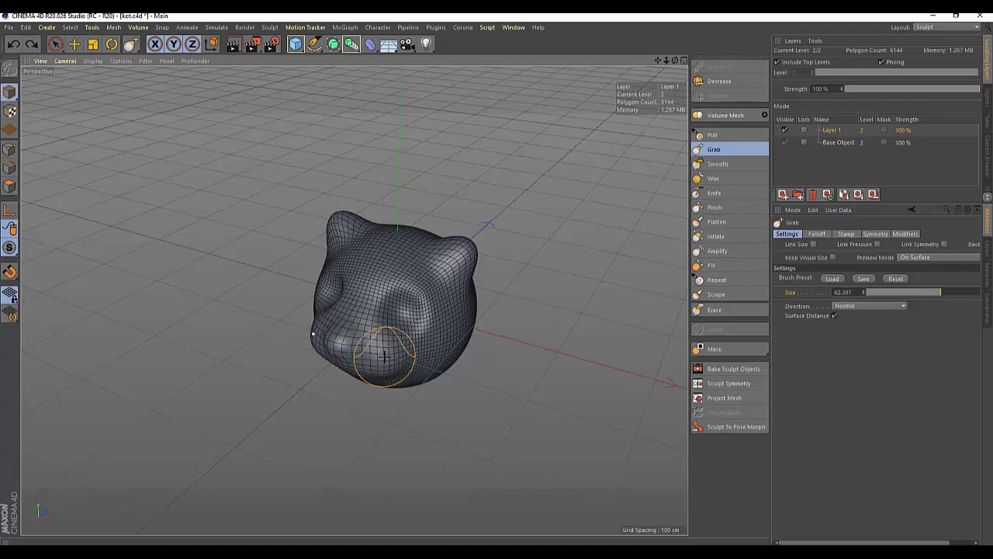
middle_click_drag(384, 355, 388, 356)
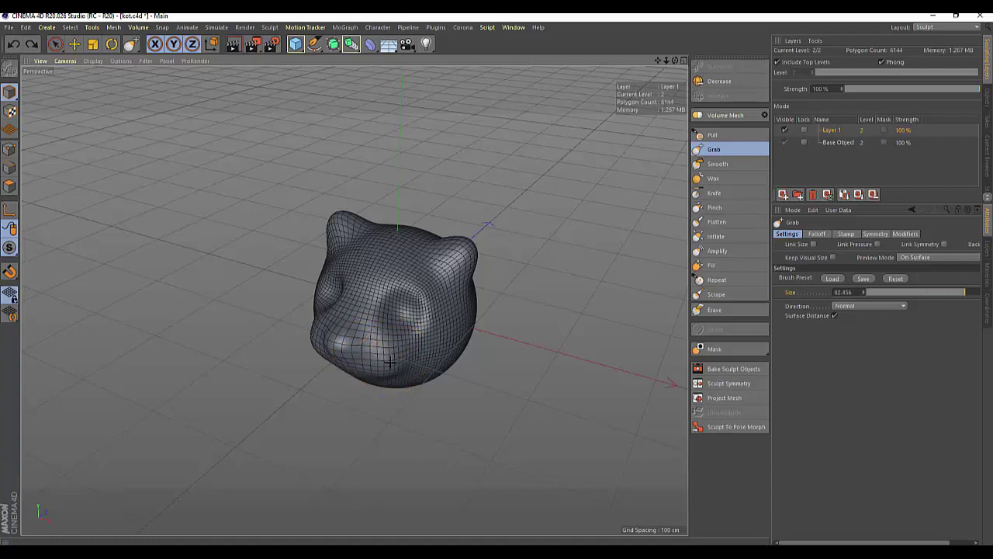
mouse_move(384, 357)
left_mouse_down()
mouse_move(386, 378)
mouse_move(375, 371)
left_mouse_up()
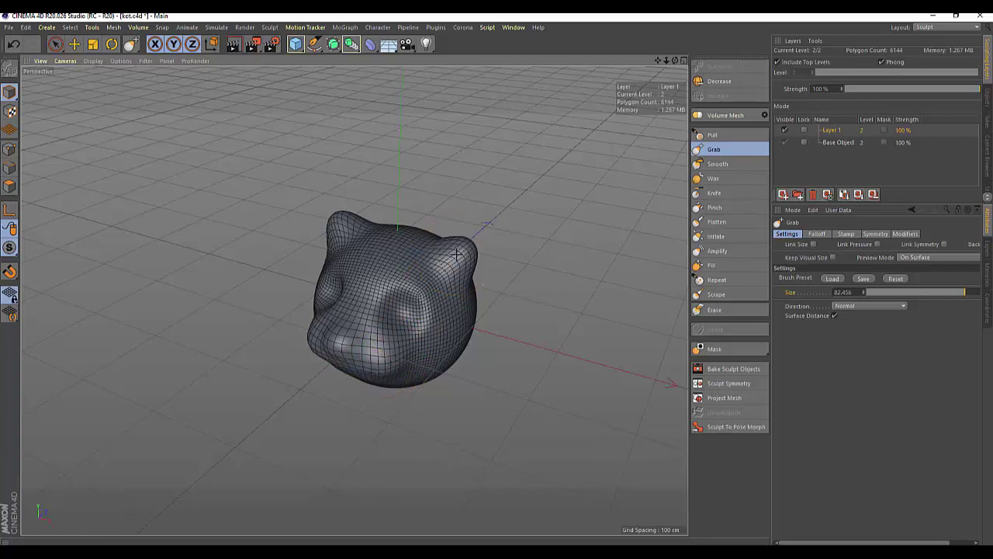
left_click_drag(459, 250, 474, 242)
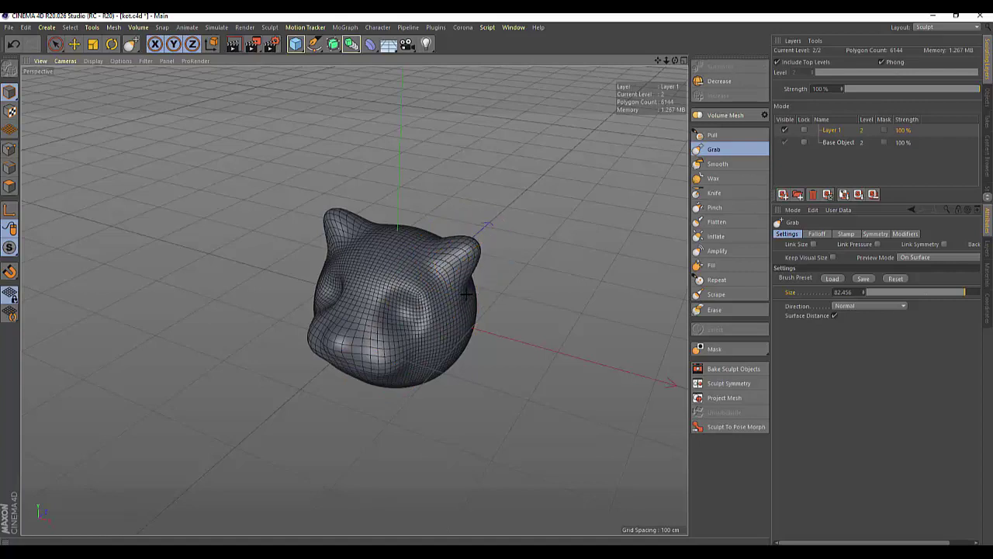
Grab-reshape the right cheek and the area around the right eye, undoing an accidental spike.
left_click_drag(466, 310, 489, 307)
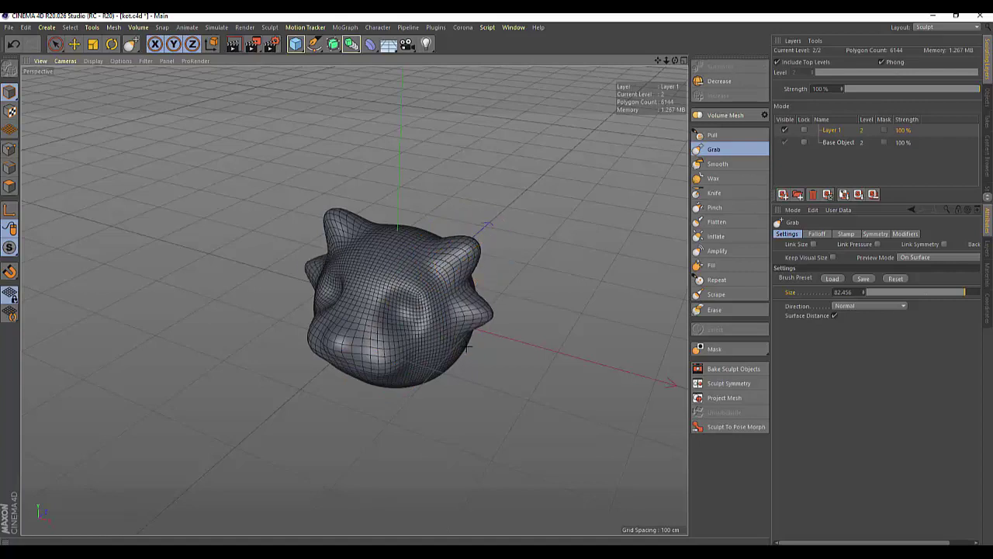
key("ctrl+z")
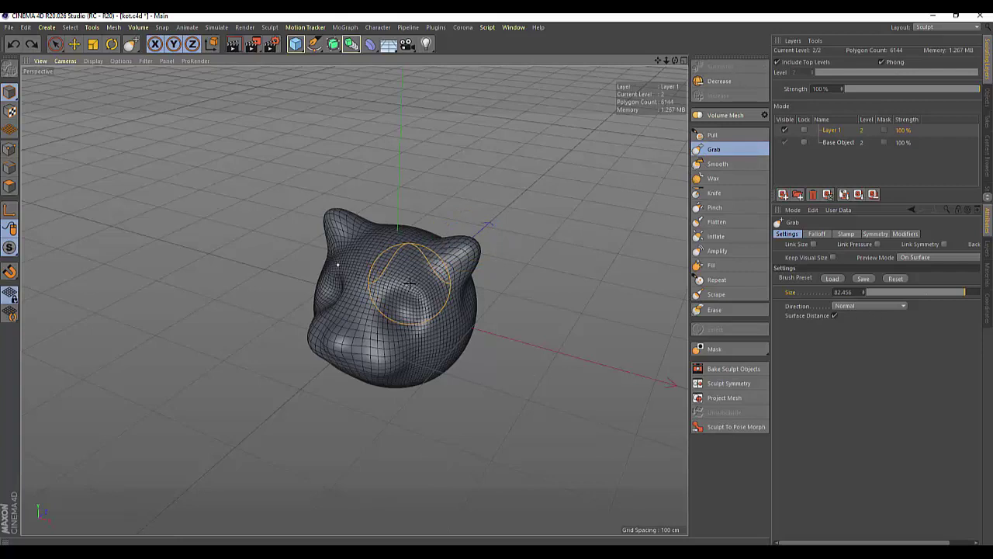
mouse_move(409, 287)
left_mouse_down()
mouse_move(427, 296)
mouse_move(426, 307)
left_mouse_up()
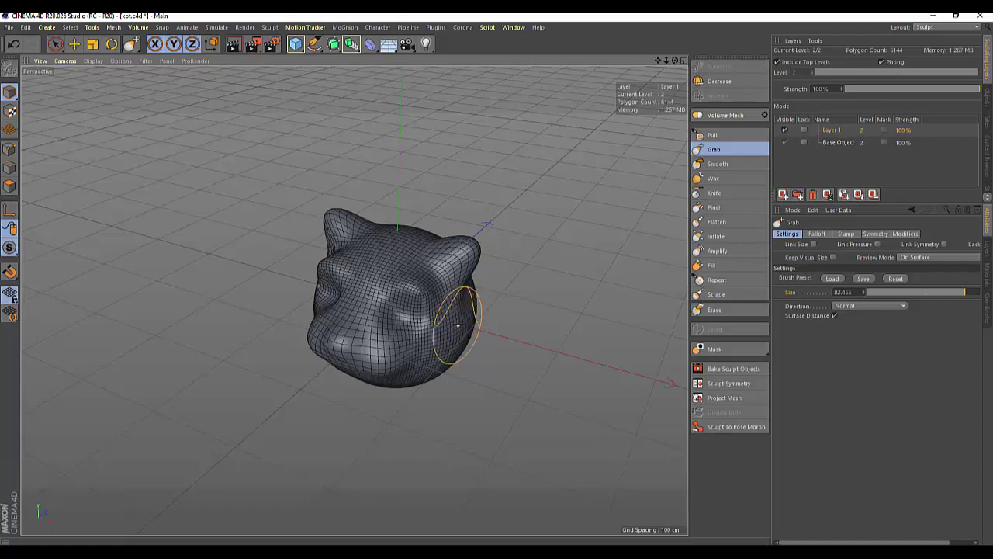
left_click_drag(458, 324, 453, 322)
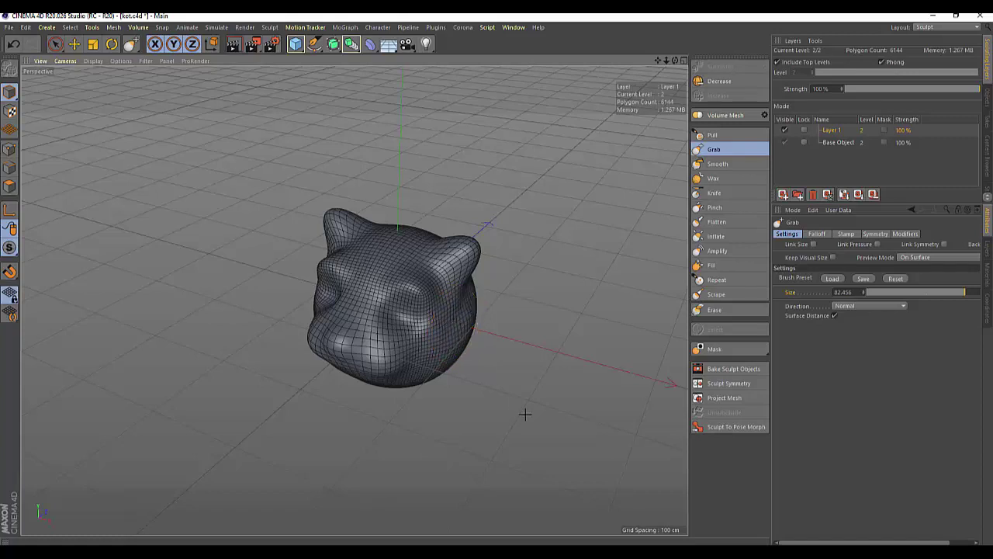
Smooth the eye area and left cheek of the cat head.
left_click(716, 164)
left_click_drag(411, 285, 417, 288)
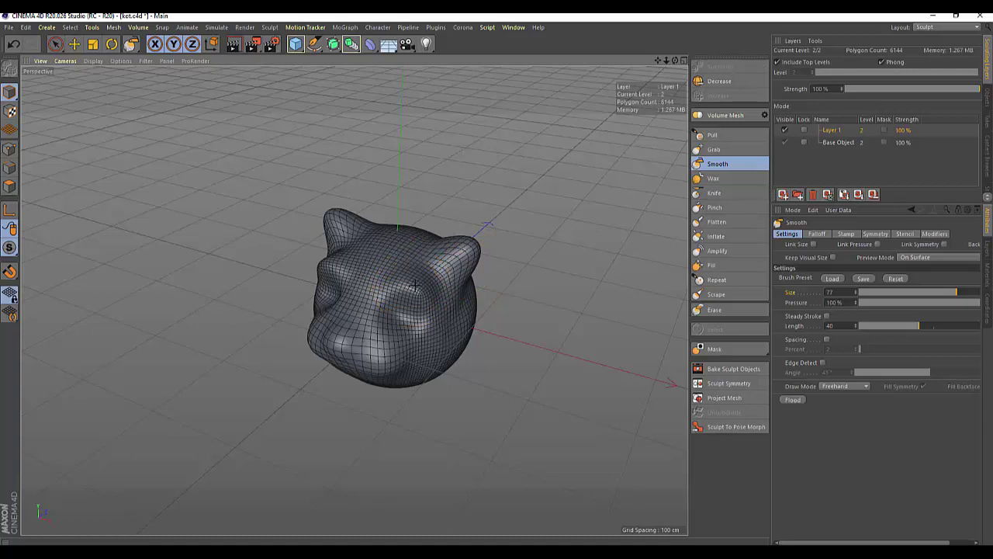
mouse_move(326, 262)
left_mouse_down()
mouse_move(318, 325)
mouse_move(365, 310)
mouse_move(401, 314)
left_mouse_up()
Build up the muzzle with Wax, reverting the last two cheek strokes.
left_click(712, 179)
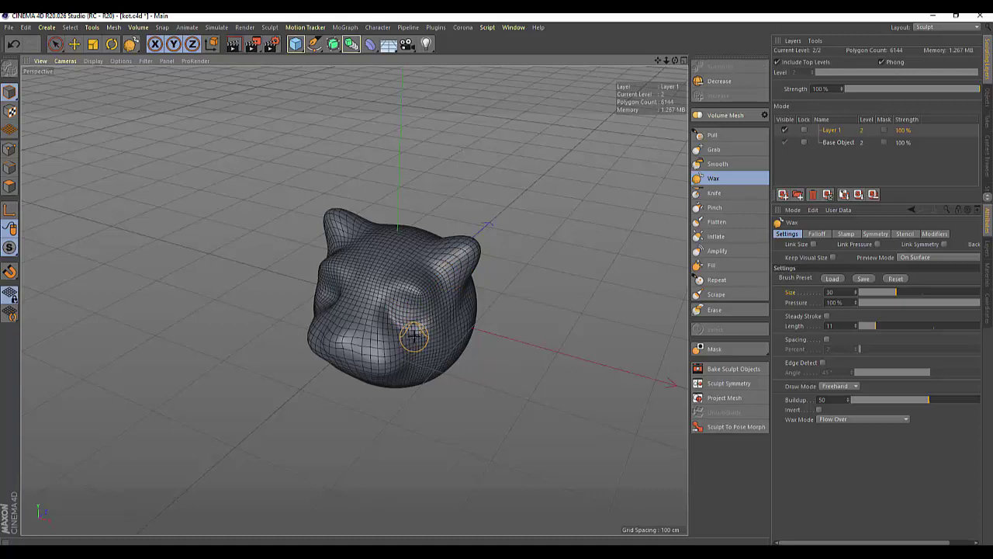
key("ctrl+z")
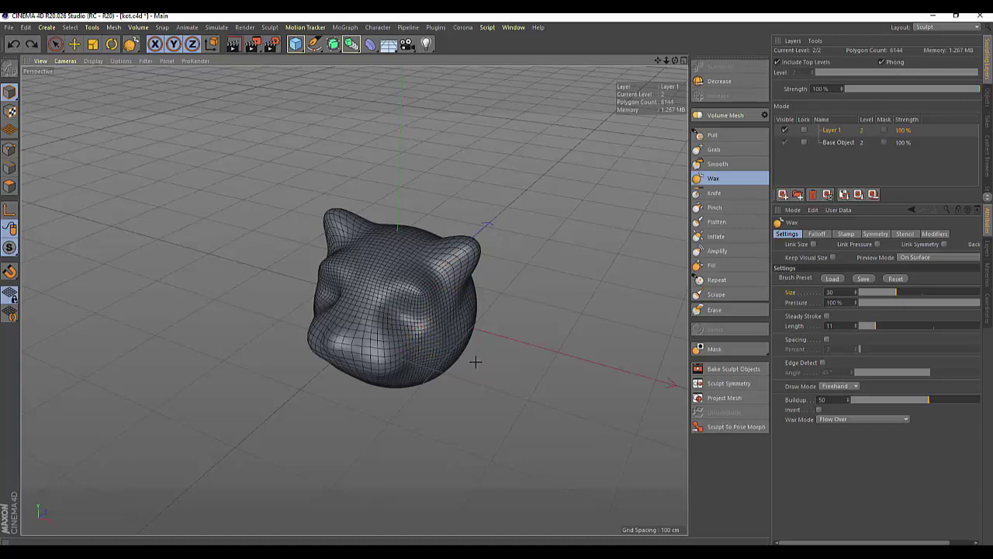
key("ctrl+z")
left_click(714, 135)
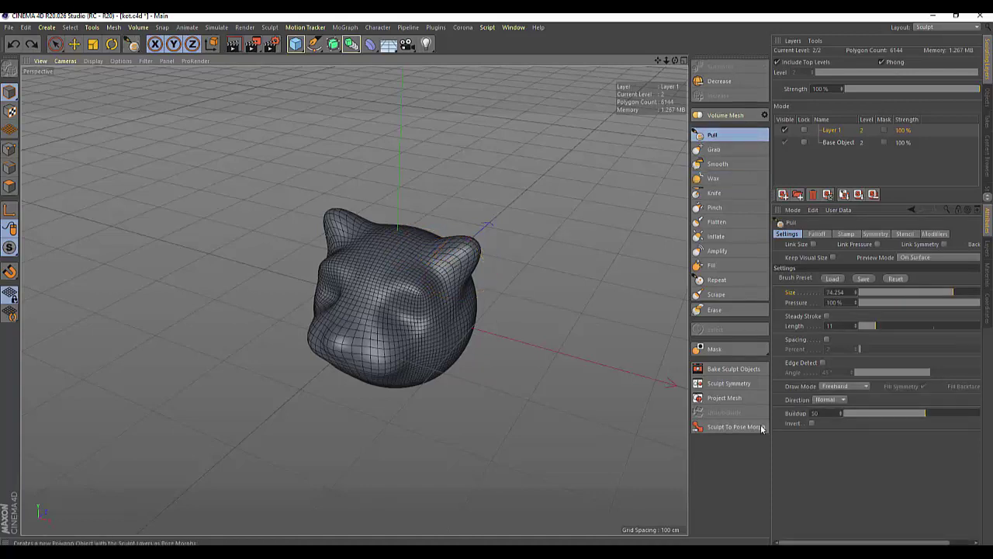
Enable Invert on the Pull brush and dent the right ear inward.
left_click(812, 423)
left_click_drag(470, 253, 460, 265)
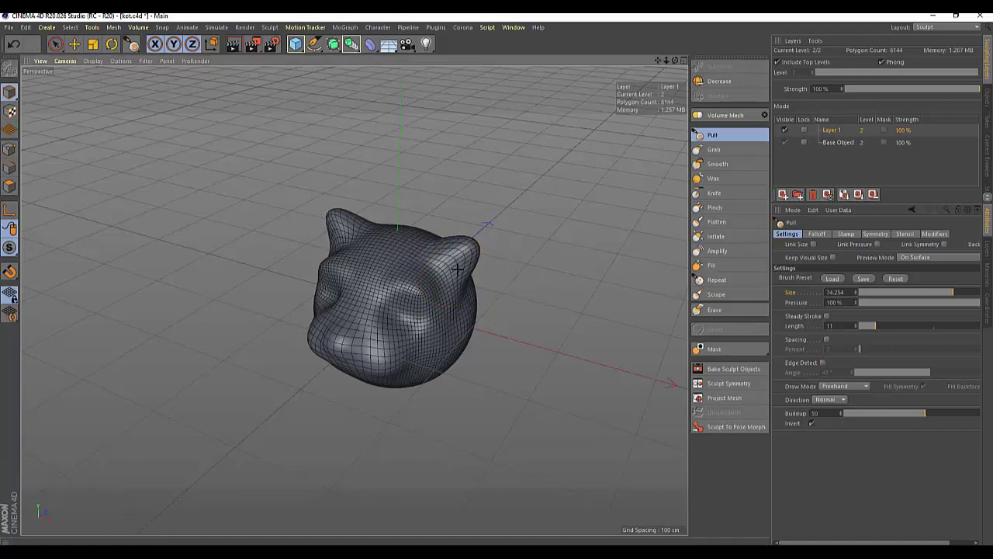
scroll(456, 281, "up", 2)
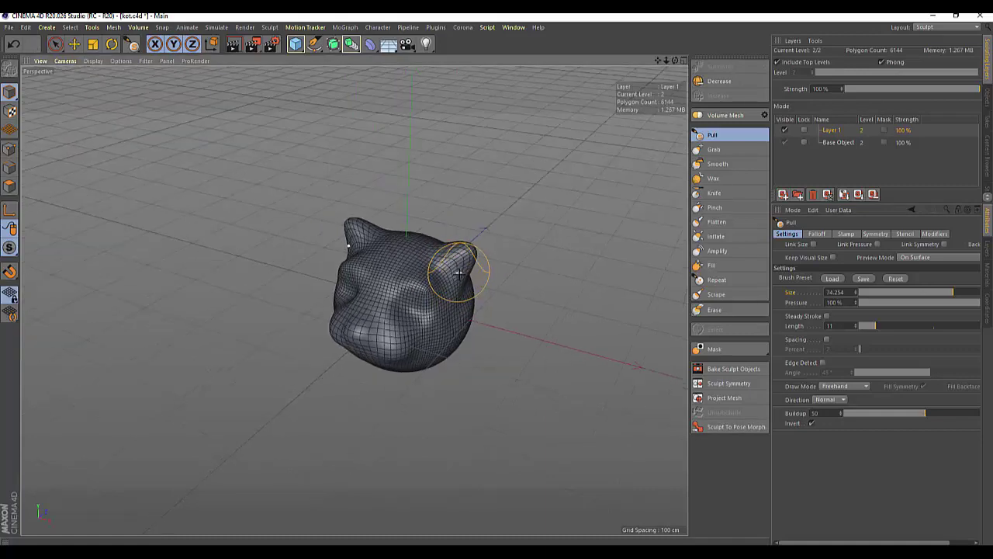
scroll(458, 279, "up", 2)
scroll(461, 276, "up", 2)
Lower the pressure to 68%, shrink the brush, and hollow out the inner ears.
middle_click_drag(464, 273, 464, 279)
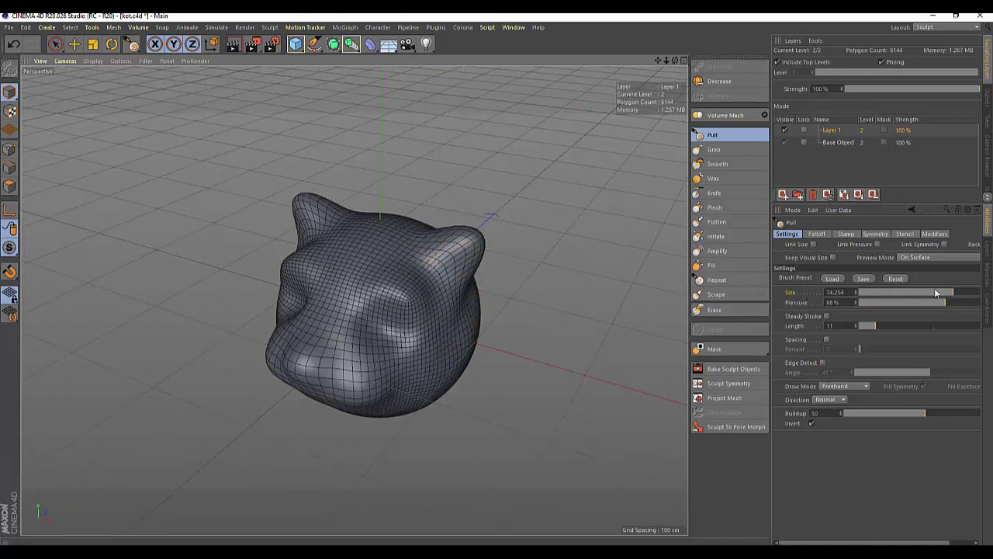
left_click_drag(935, 293, 921, 292)
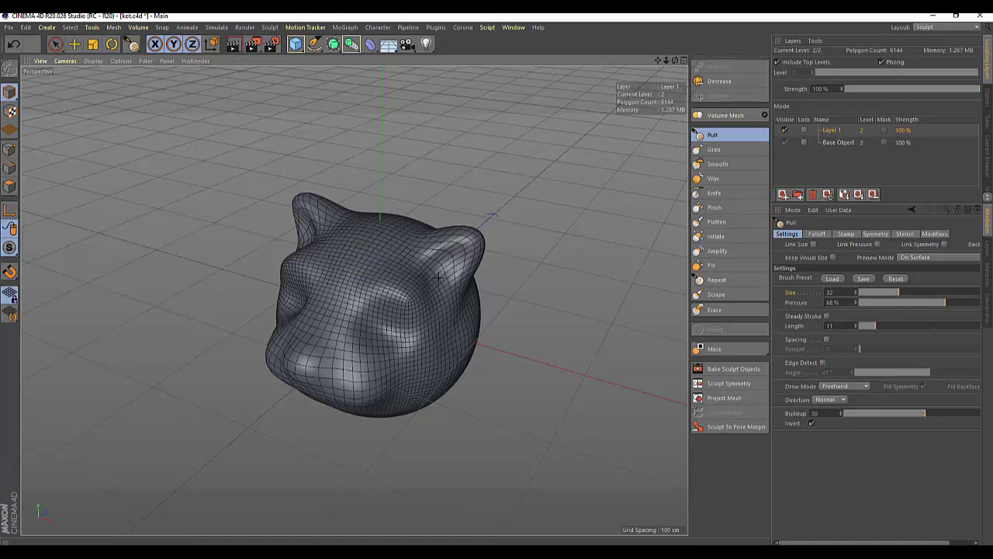
left_click_drag(453, 253, 444, 268)
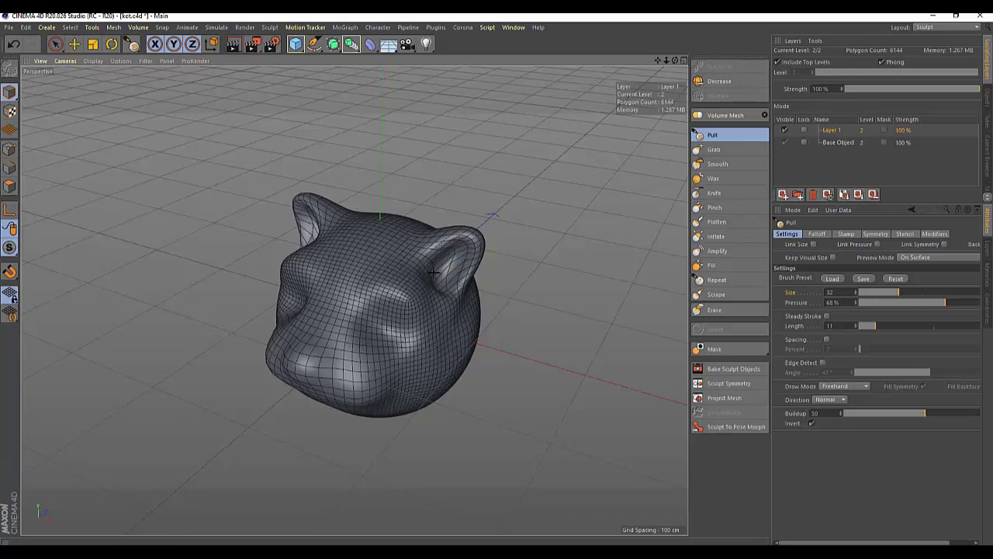
left_click(712, 179)
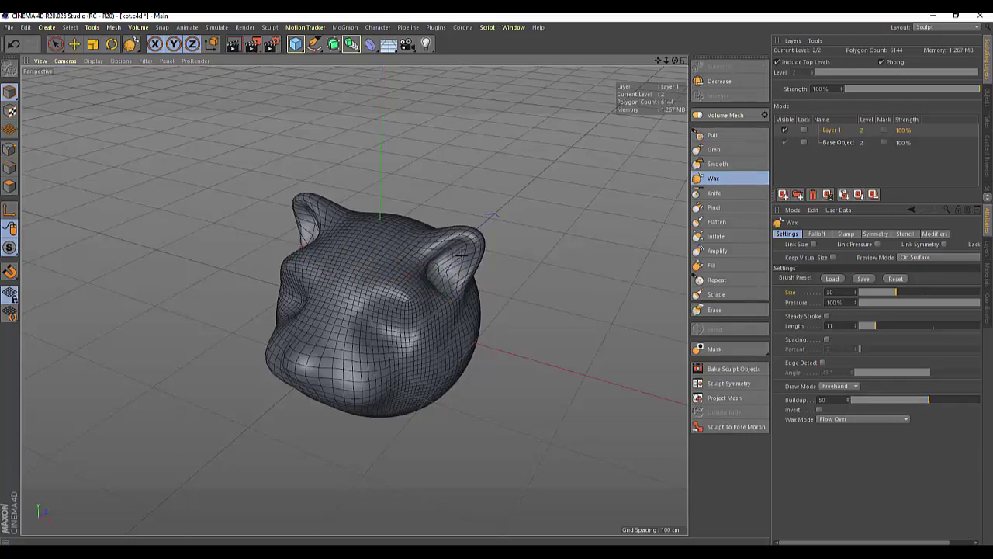
Build up the right inner ear with Wax, then grab both ears outward and larger.
left_click_drag(454, 279, 436, 266)
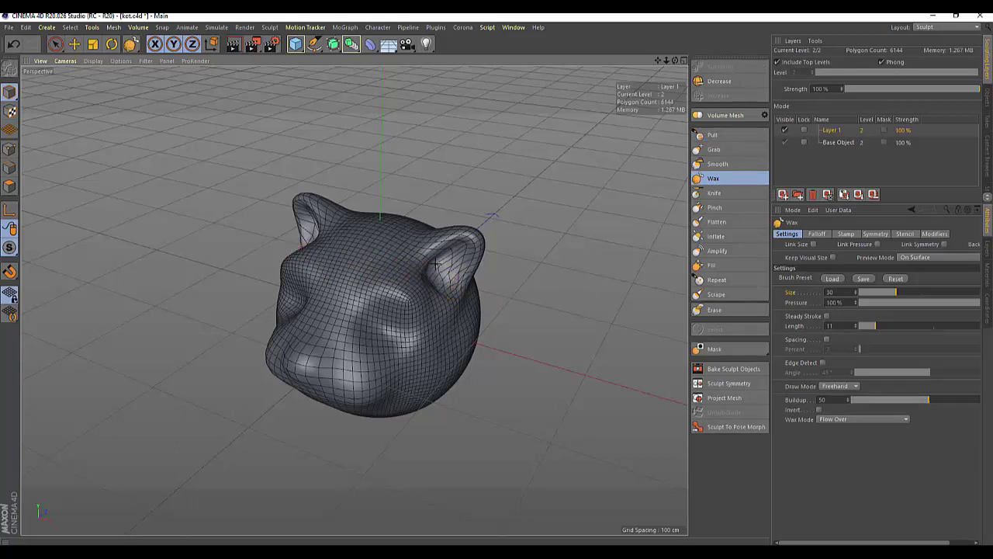
left_click(713, 149)
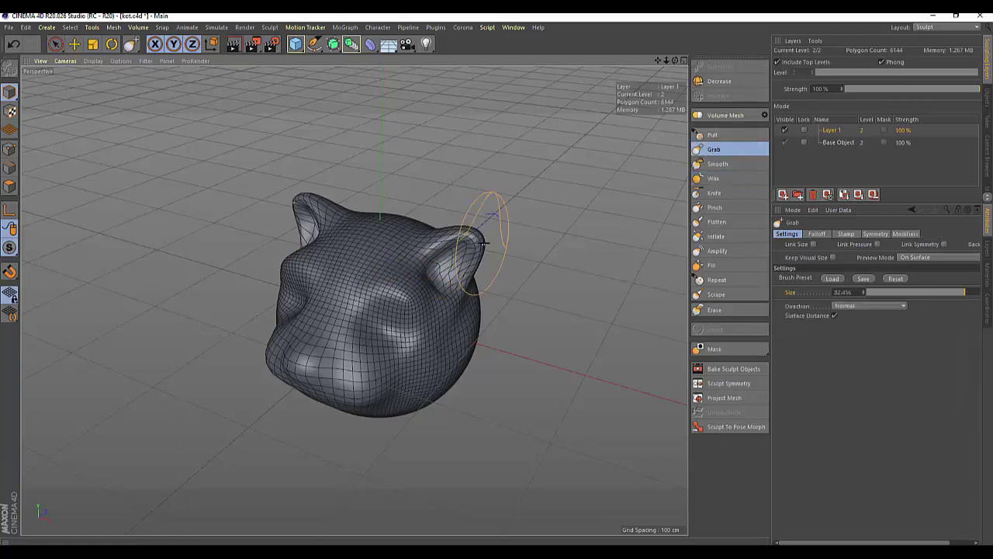
mouse_move(462, 256)
left_mouse_down()
mouse_move(480, 216)
mouse_move(439, 233)
left_mouse_up()
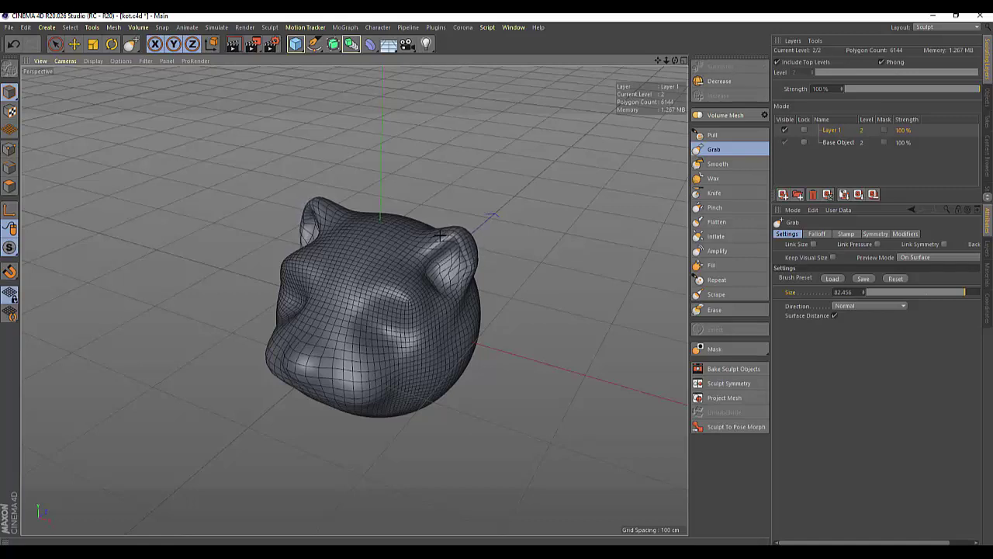
key("shift")
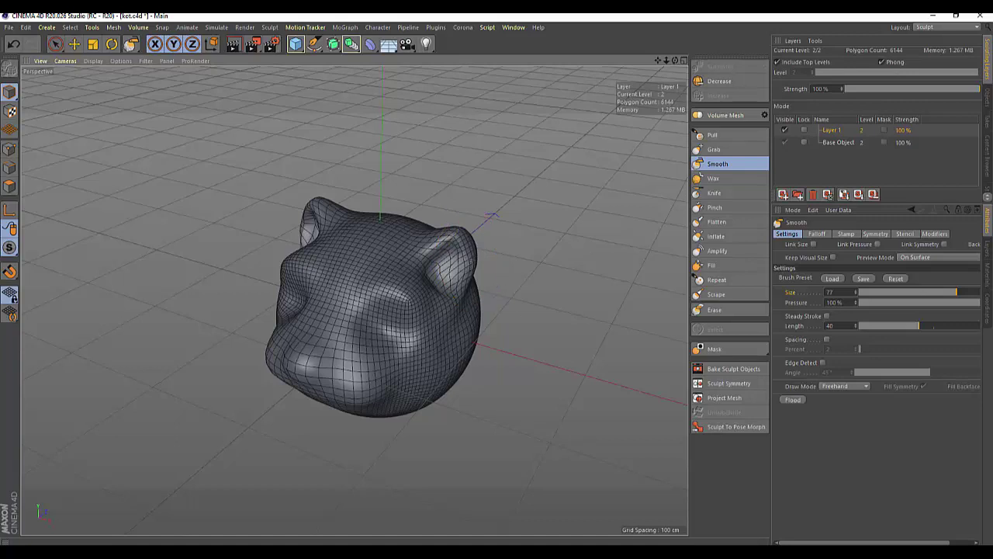
left_click(713, 177)
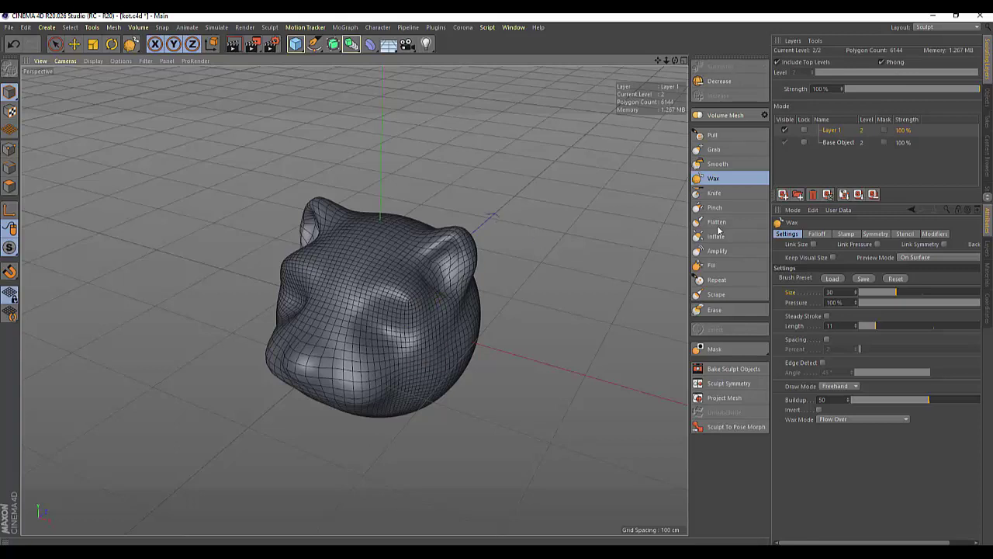
With the inverted Pull brush, deepen the dent inside the right ear.
left_click(713, 136)
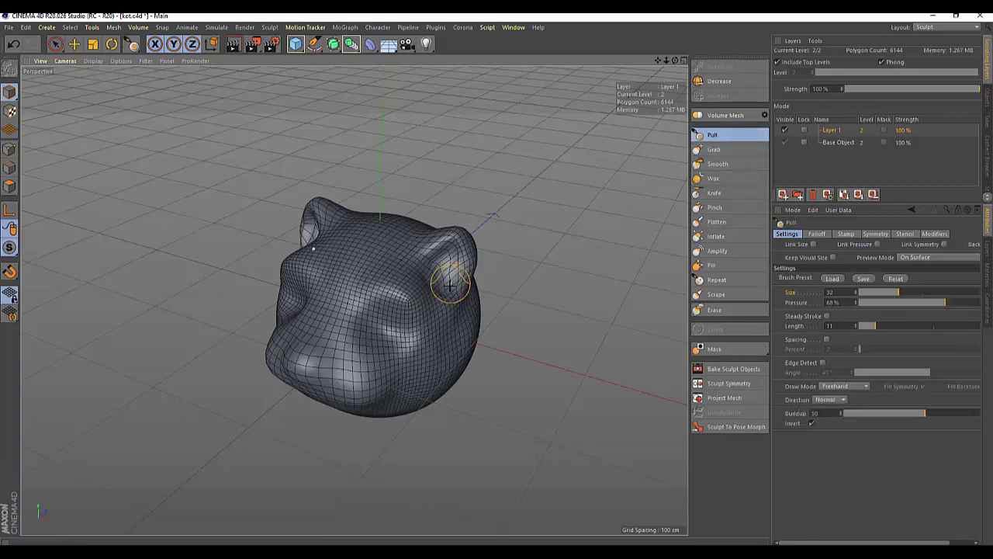
left_click(810, 423)
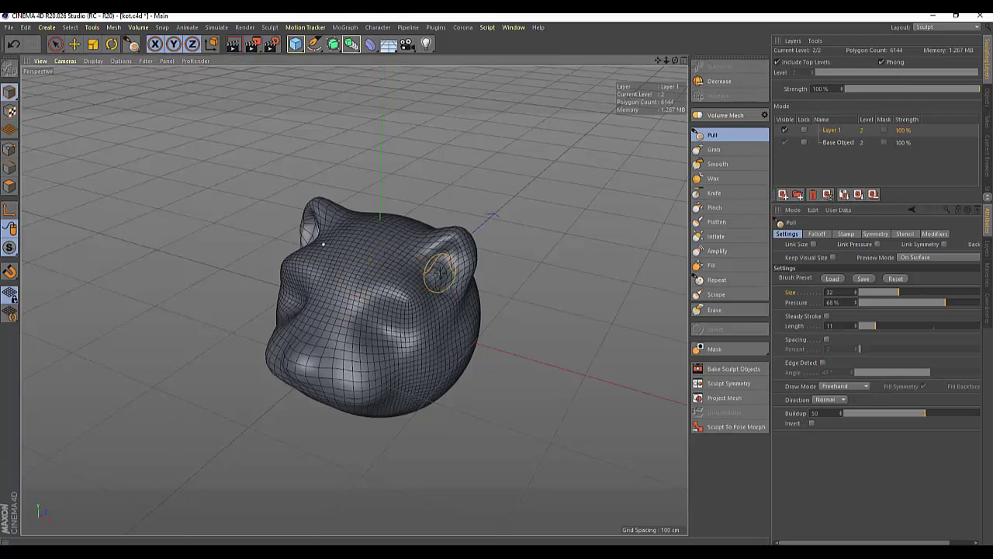
left_click(812, 425)
mouse_move(432, 275)
left_mouse_down()
mouse_move(457, 246)
mouse_move(447, 281)
mouse_move(561, 270)
left_mouse_up()
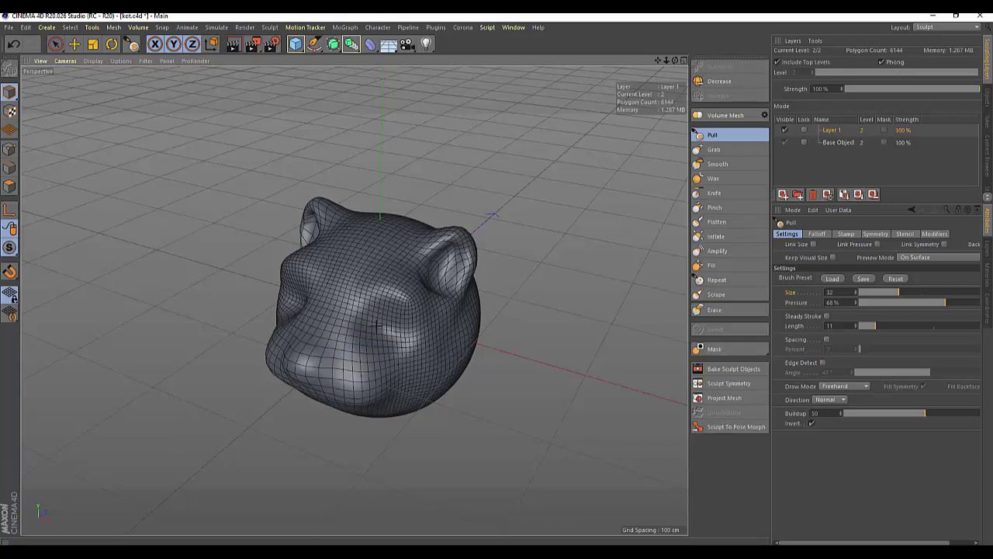
Press eye sockets into both sides of the face at size 50.709, undoing a stray cheek stroke.
mouse_move(377, 326)
left_mouse_down()
mouse_move(355, 317)
mouse_move(353, 327)
left_mouse_up()
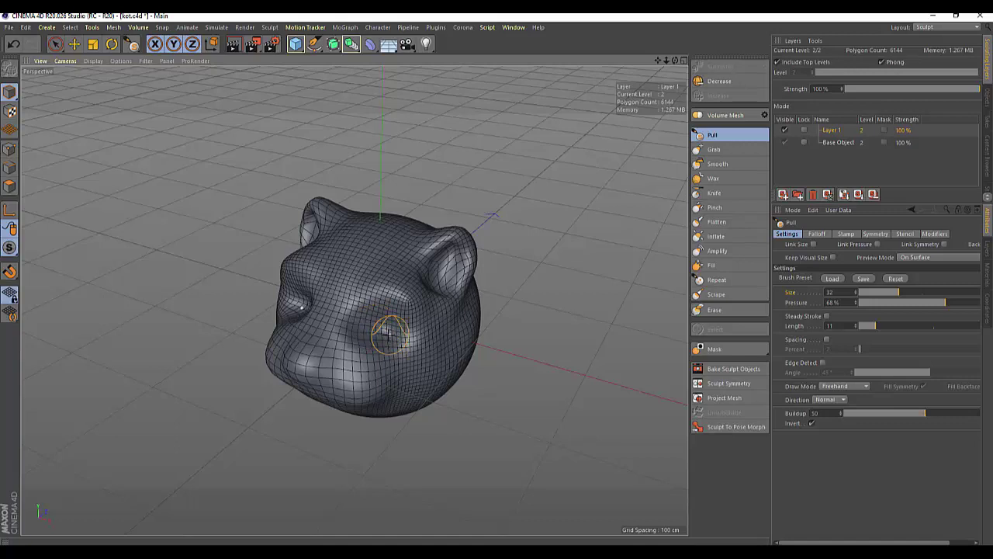
mouse_move(393, 340)
middle_mouse_down()
mouse_move(408, 342)
mouse_move(392, 342)
middle_mouse_up()
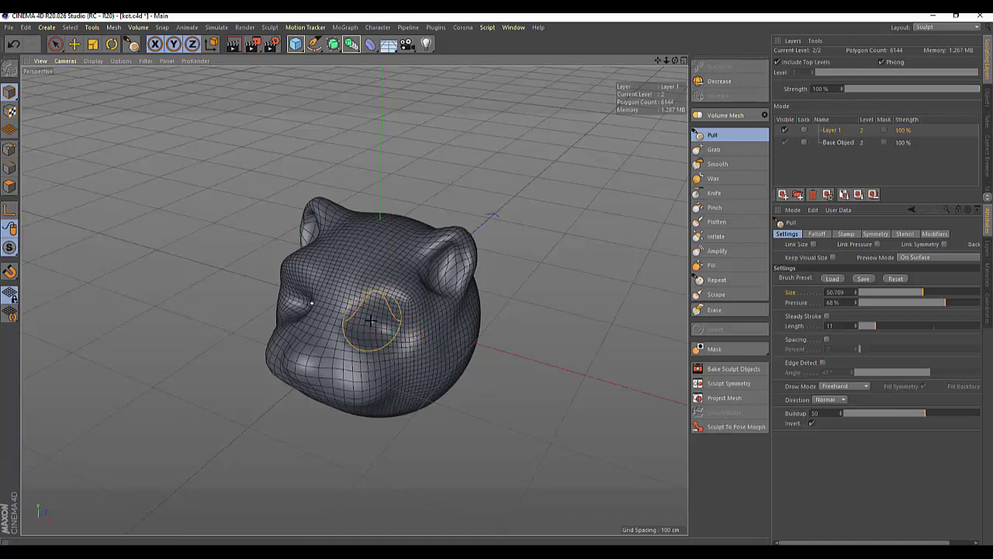
mouse_move(366, 320)
left_mouse_down()
mouse_move(352, 309)
mouse_move(381, 348)
left_mouse_up()
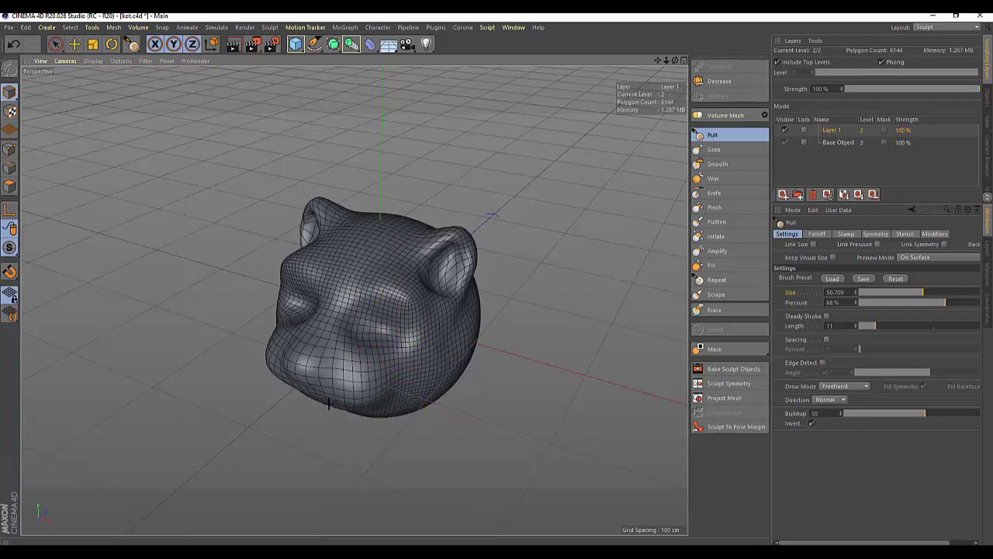
left_click_drag(325, 393, 301, 372)
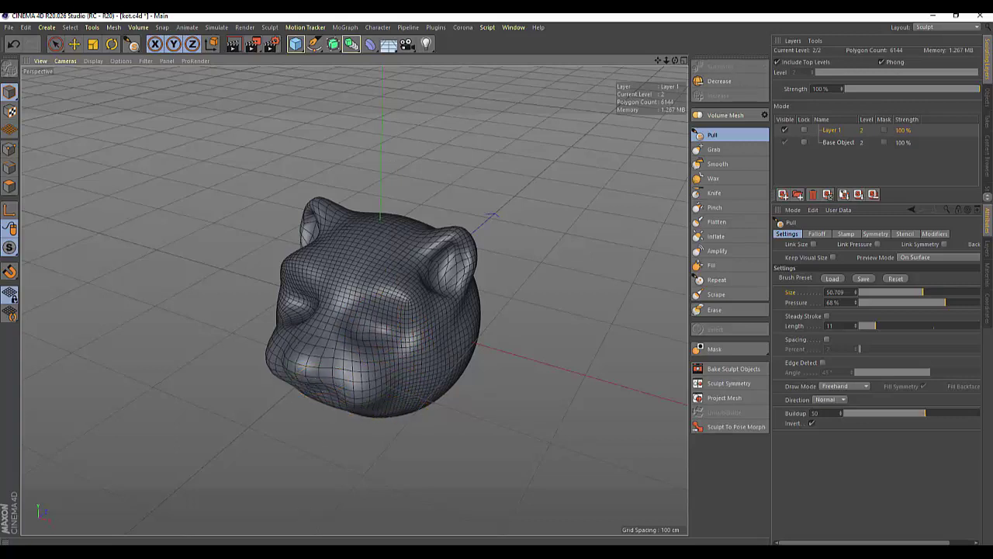
key("ctrl+z")
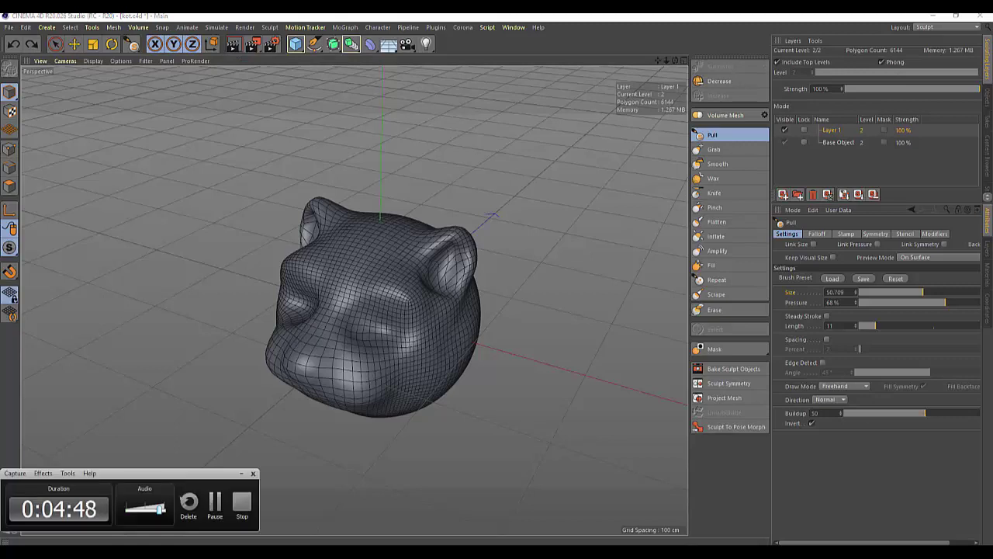
With the Knife brush, carve creases into the muzzle near the nose and around the eye.
left_click(243, 513)
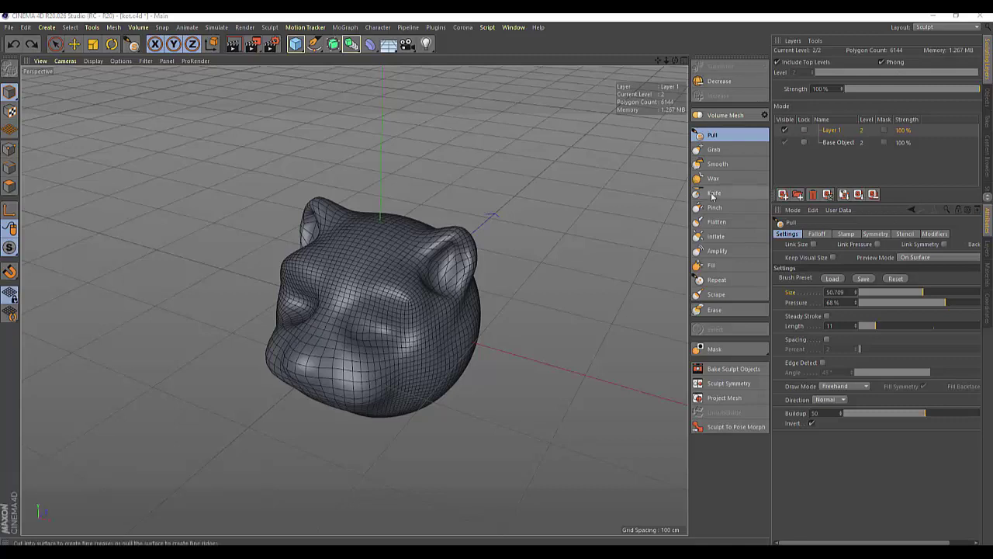
left_click(714, 194)
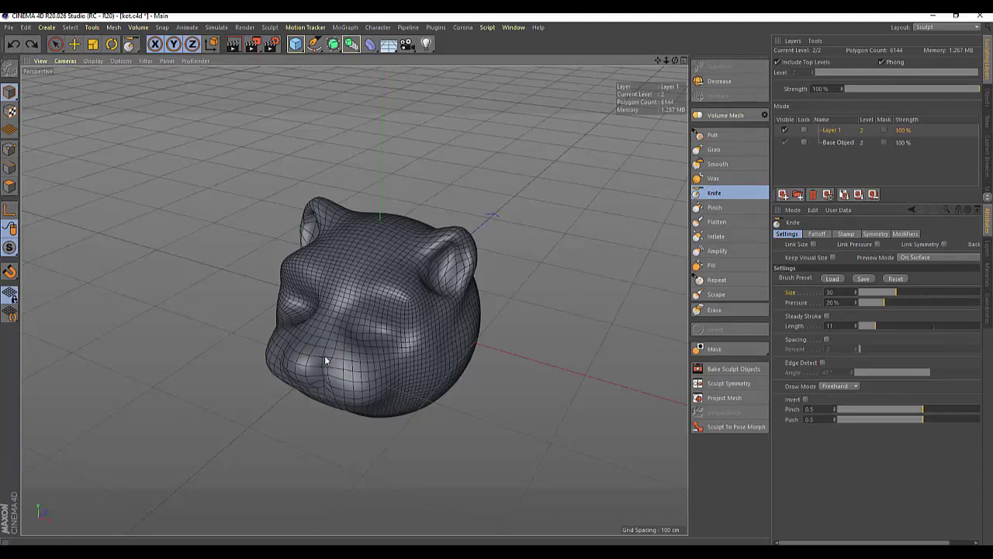
left_click_drag(326, 361, 365, 342)
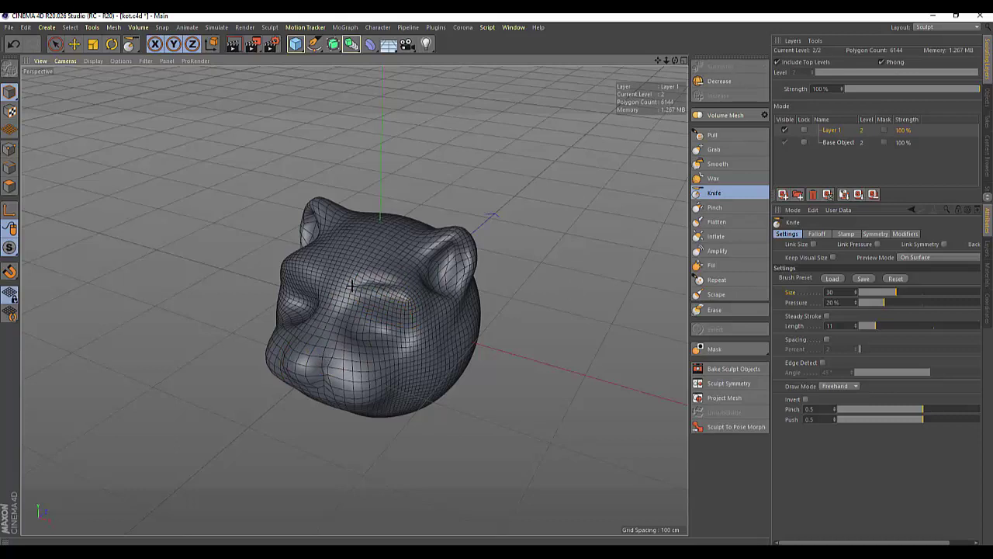
left_click_drag(321, 278, 324, 276)
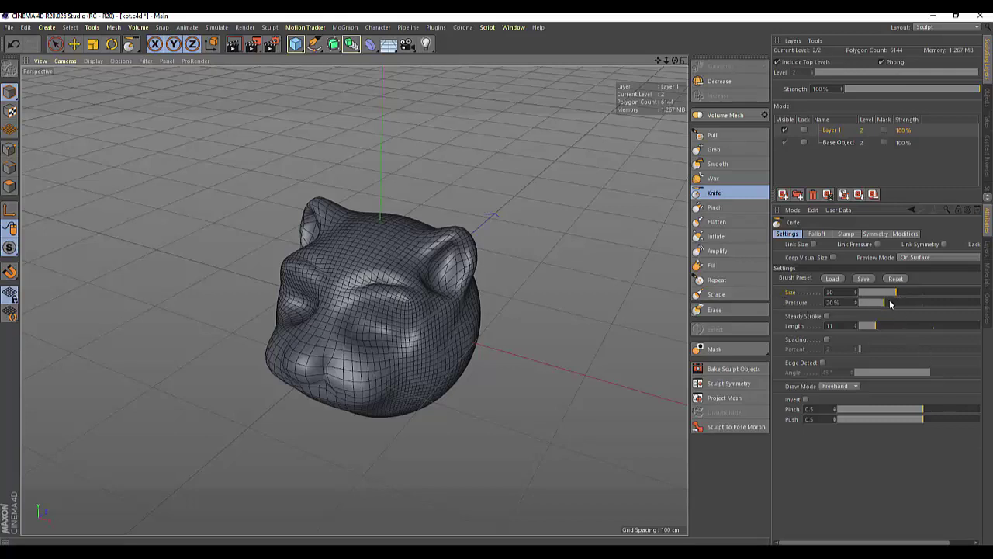
Smooth the forehead, the area beside the right ear and the surface over the right eye.
left_click(717, 164)
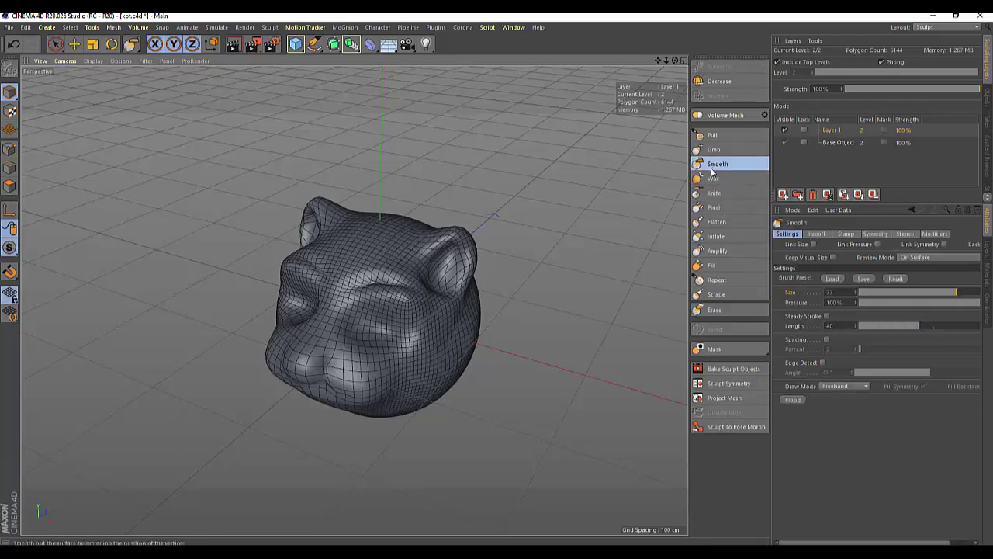
mouse_move(414, 276)
left_mouse_down()
mouse_move(354, 266)
mouse_move(372, 283)
mouse_move(388, 247)
mouse_move(322, 267)
mouse_move(328, 222)
mouse_move(343, 233)
mouse_move(330, 397)
left_mouse_up()
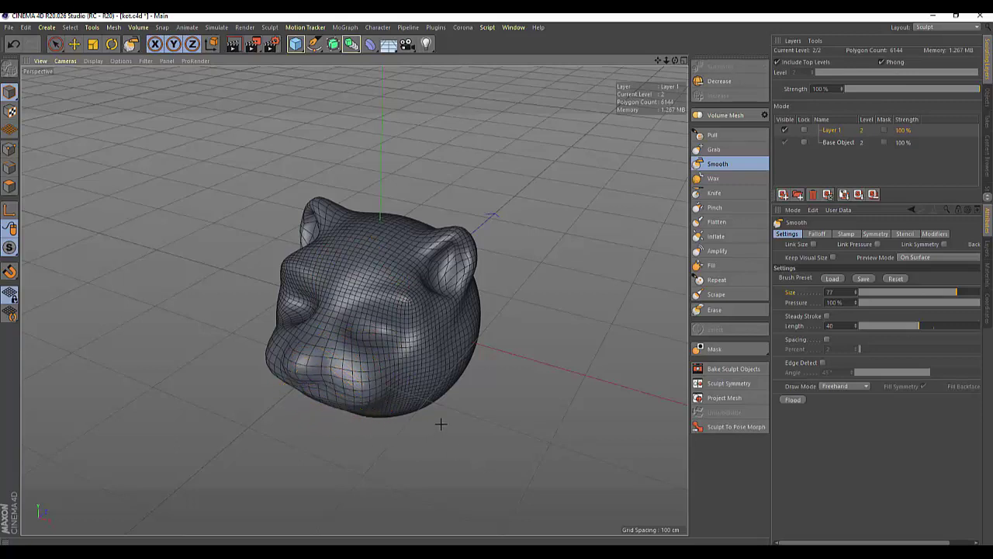
left_click_drag(475, 264, 463, 256)
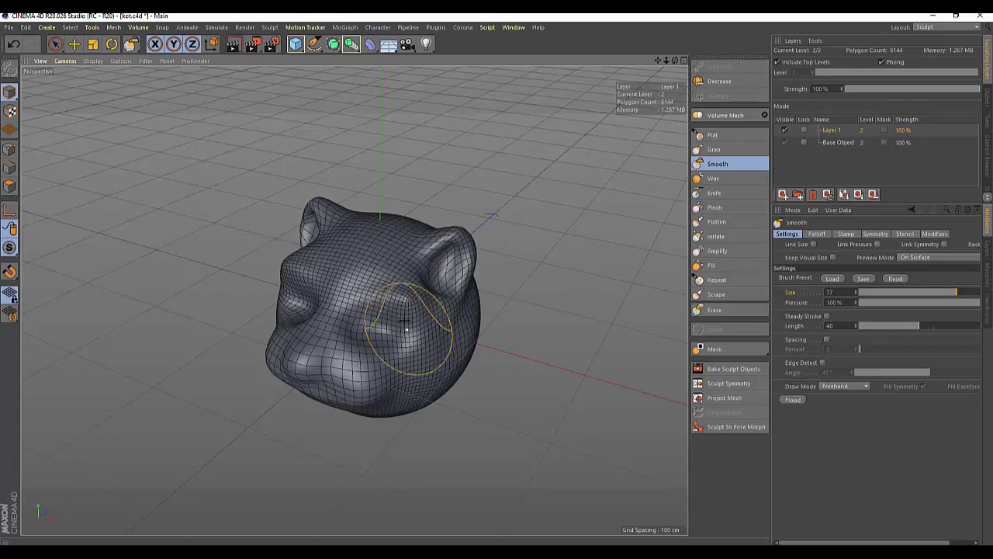
mouse_move(399, 321)
left_mouse_down()
mouse_move(422, 288)
mouse_move(395, 321)
left_mouse_up()
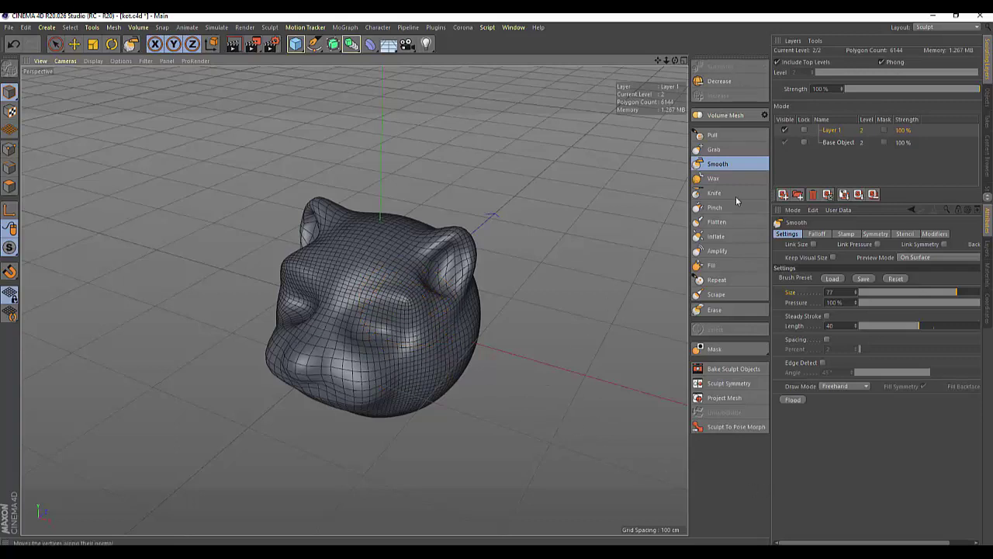
Try pulling out the forehead and eye area with the Pull brush, then undo it.
left_click(712, 135)
left_click(355, 303)
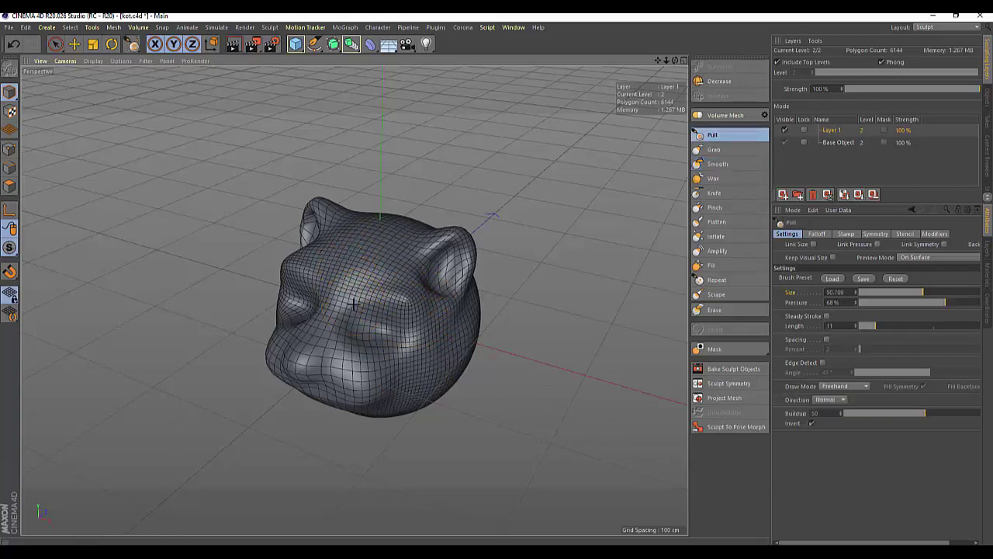
left_click_drag(353, 298, 314, 275)
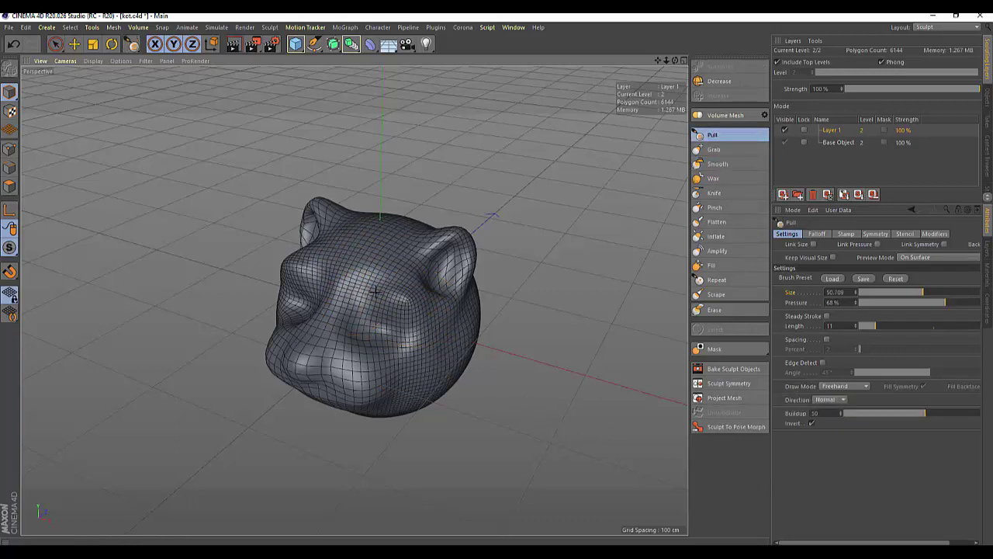
key("ctrl+z")
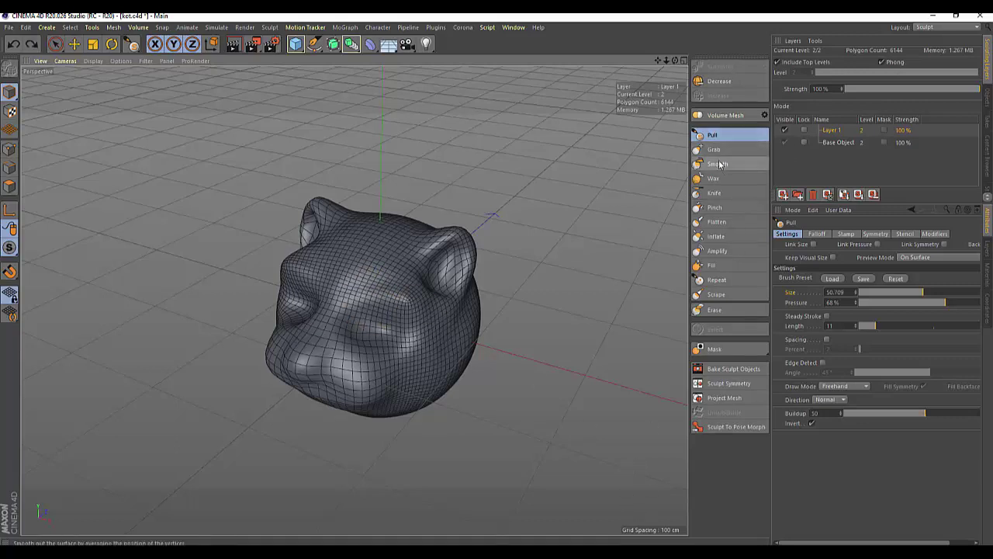
Reshape the brow and snout with the Grab brush into a rounded muzzle, viewed from the front.
left_click(715, 151)
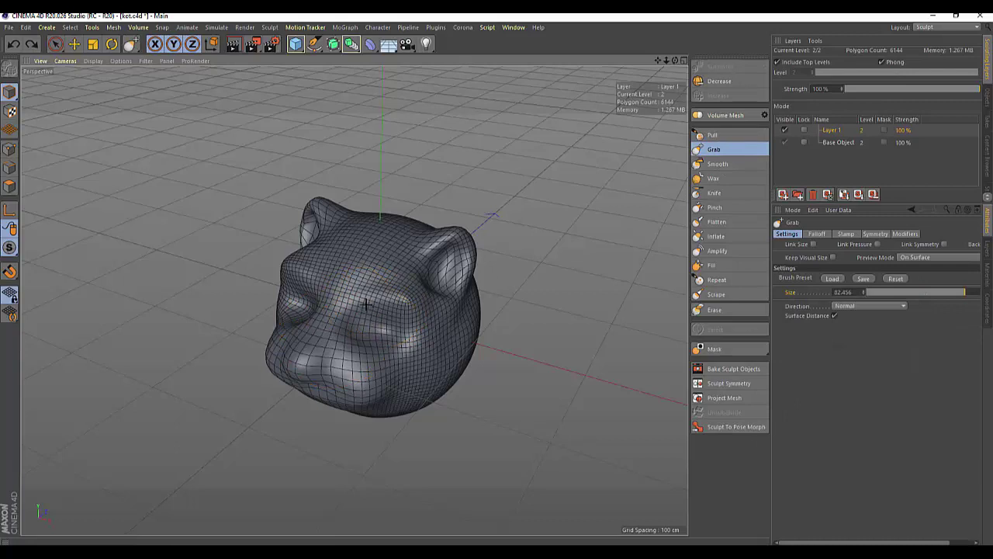
left_click_drag(366, 305, 362, 305)
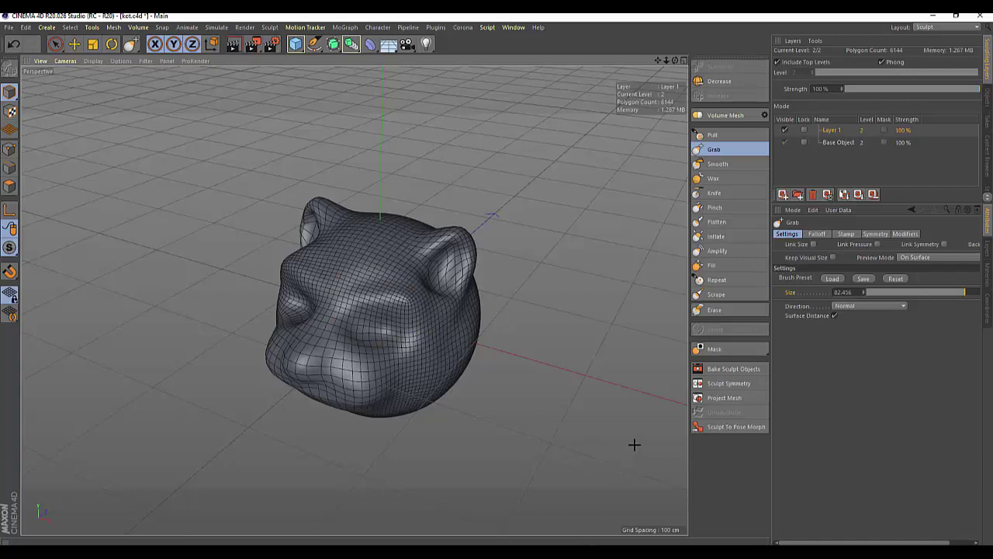
left_click_drag(293, 355, 308, 358)
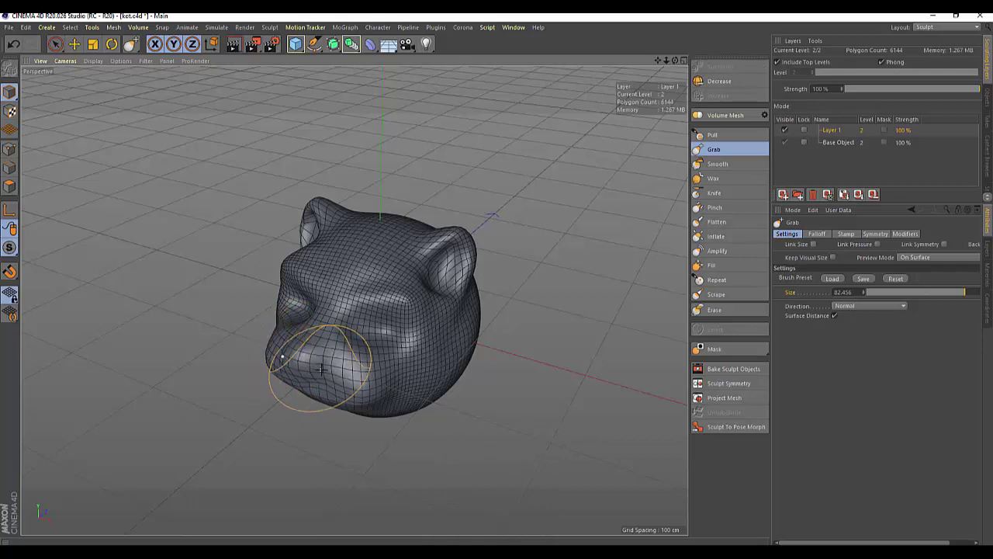
left_click_drag(322, 369, 299, 363)
key("ctrl+z")
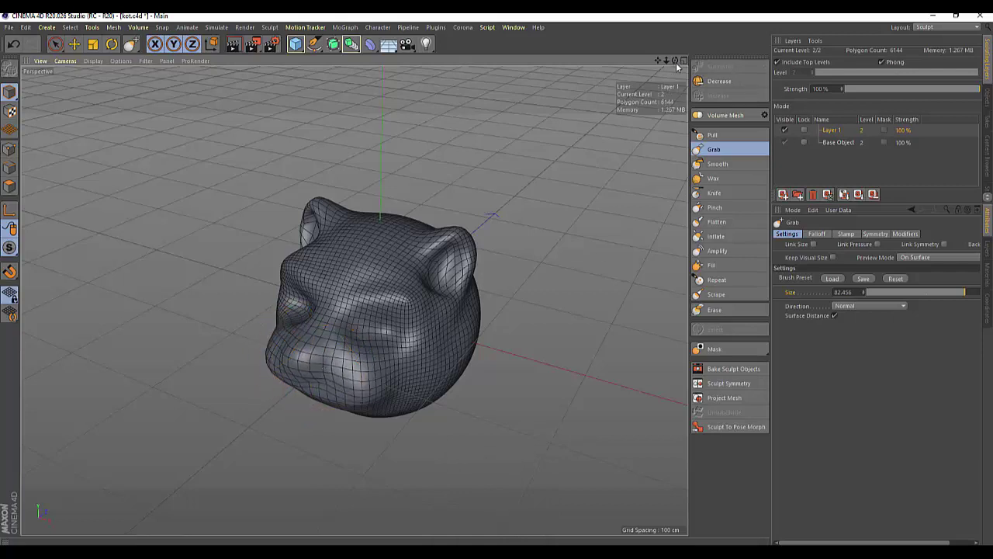
left_click_drag(677, 67, 665, 67)
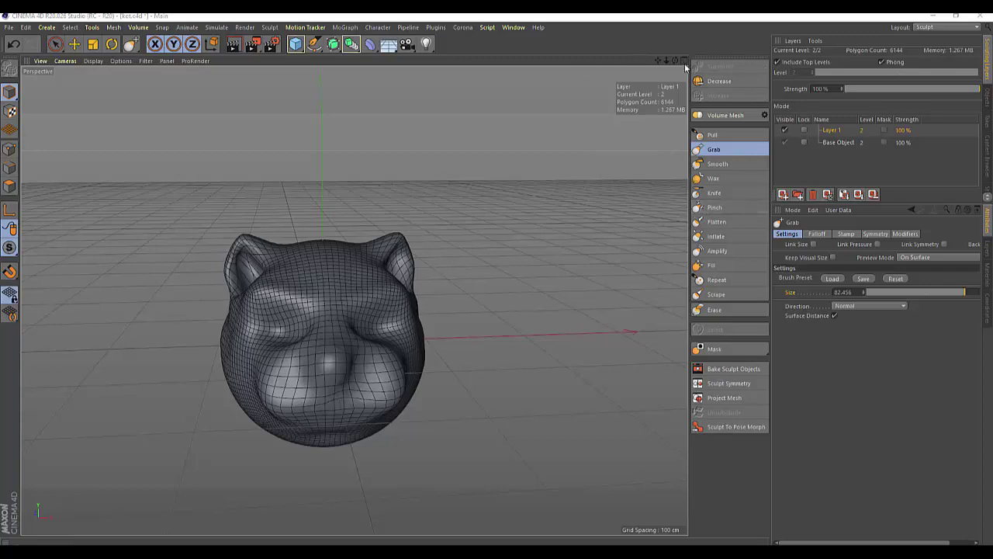
Select the Pinch brush, adjust its symmetry options, and set Pressure to 41.3%.
left_click_drag(677, 63, 466, 364)
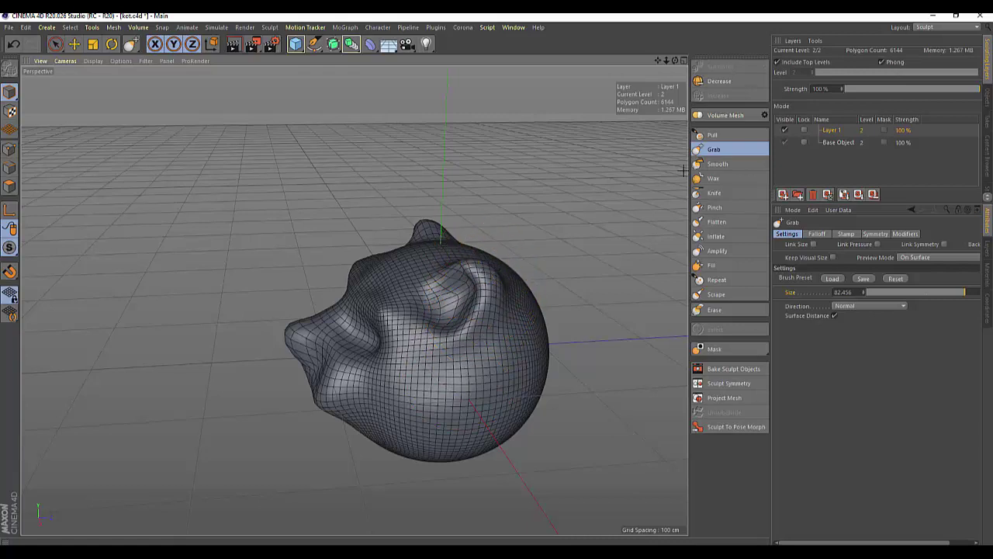
left_click(714, 207)
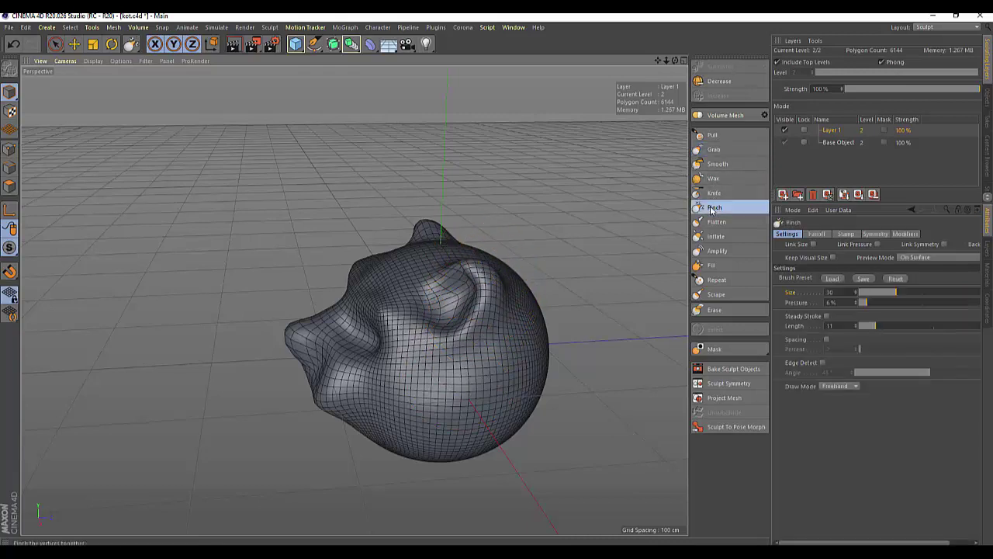
left_click(875, 234)
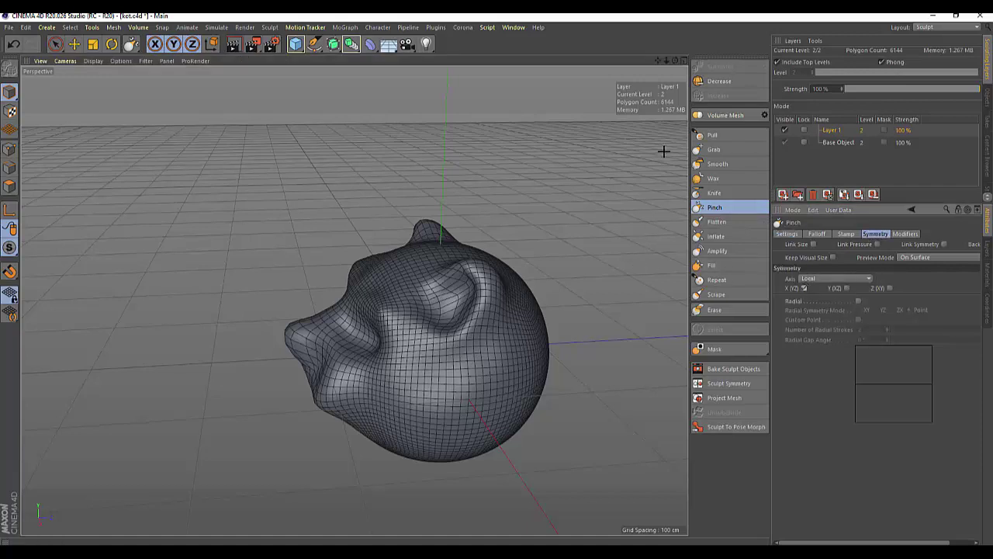
left_click(492, 287)
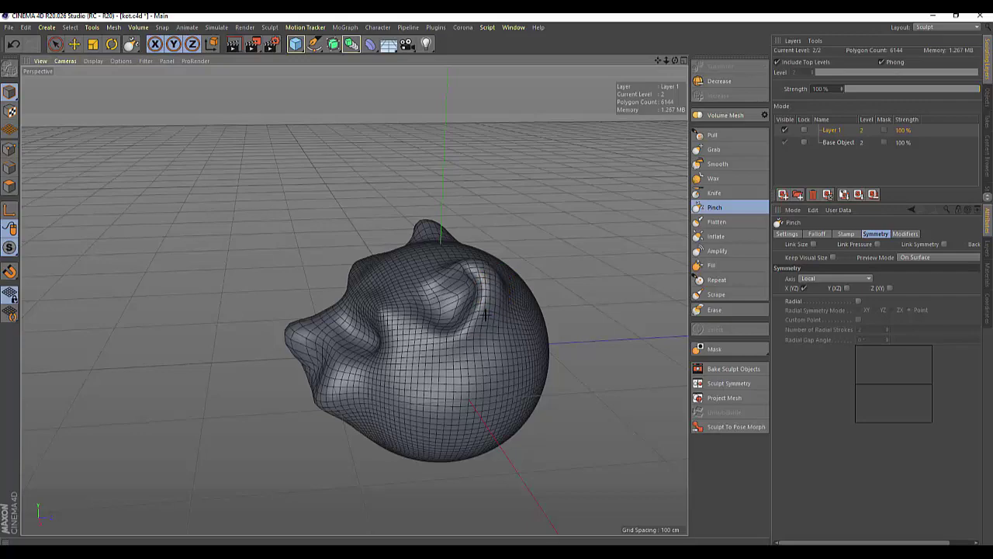
scroll(484, 286, "up", 2)
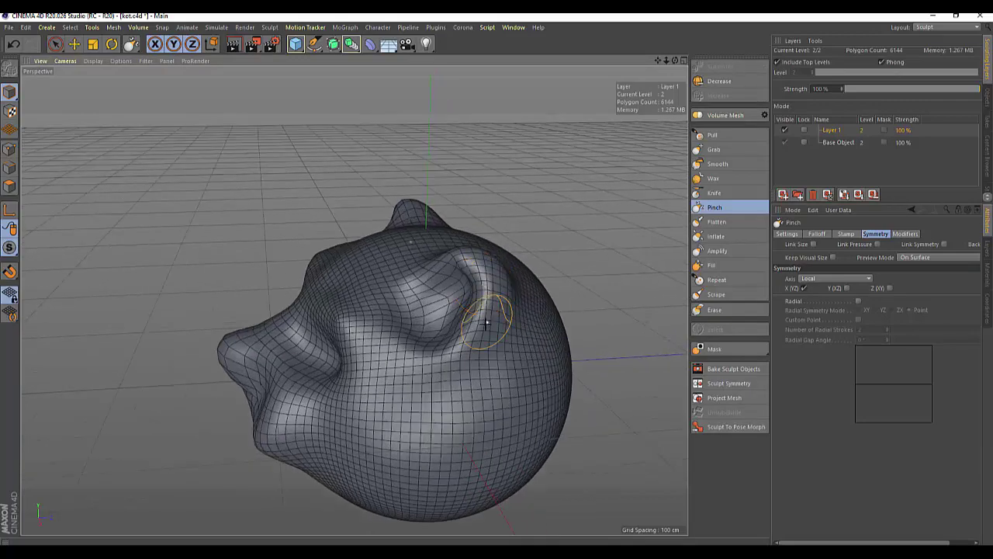
scroll(492, 310, "up", 2)
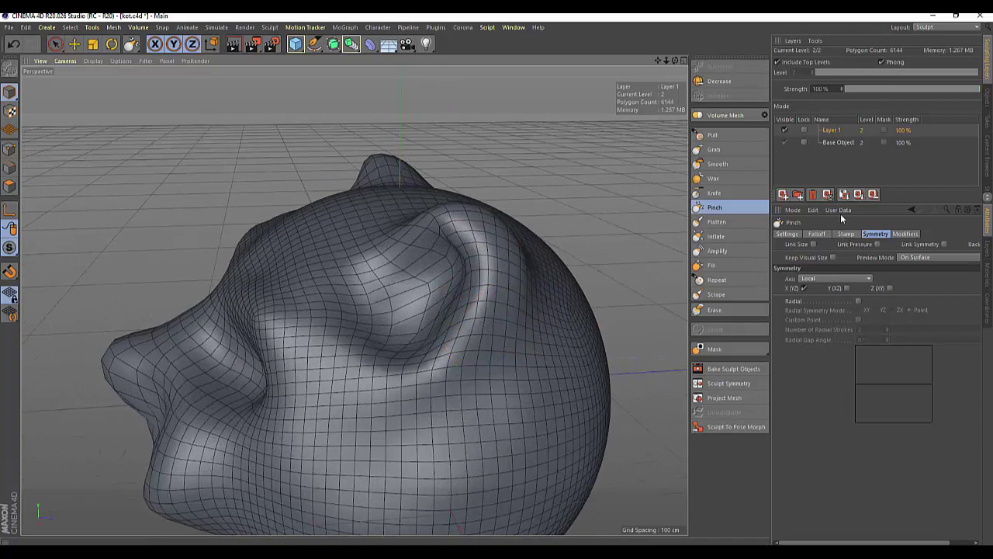
left_click(793, 212)
left_click(794, 214)
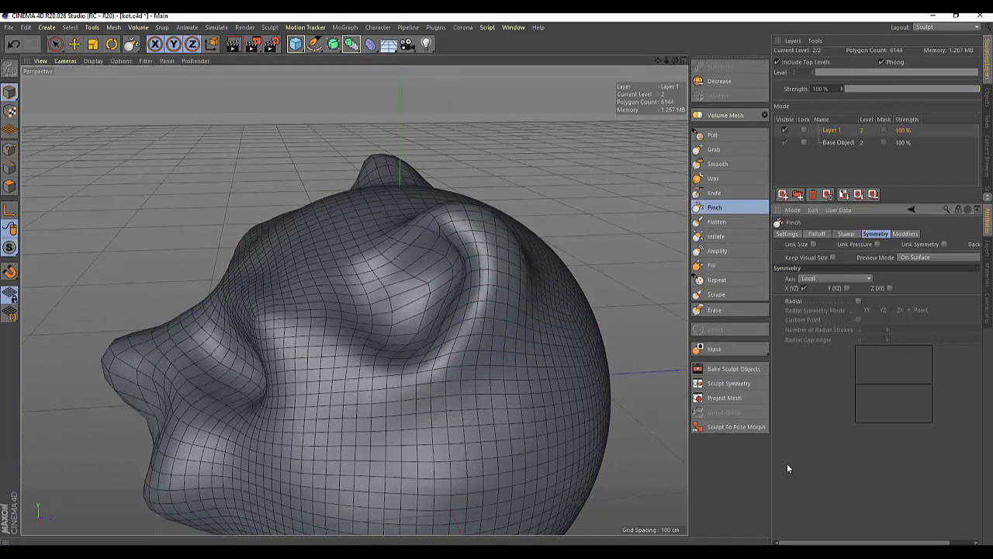
left_click(786, 234)
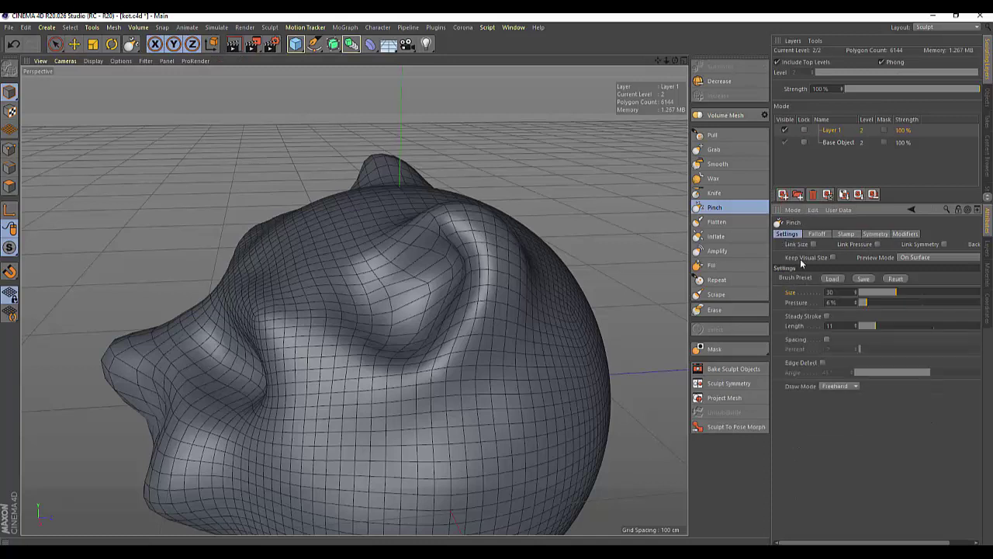
left_click_drag(869, 303, 912, 302)
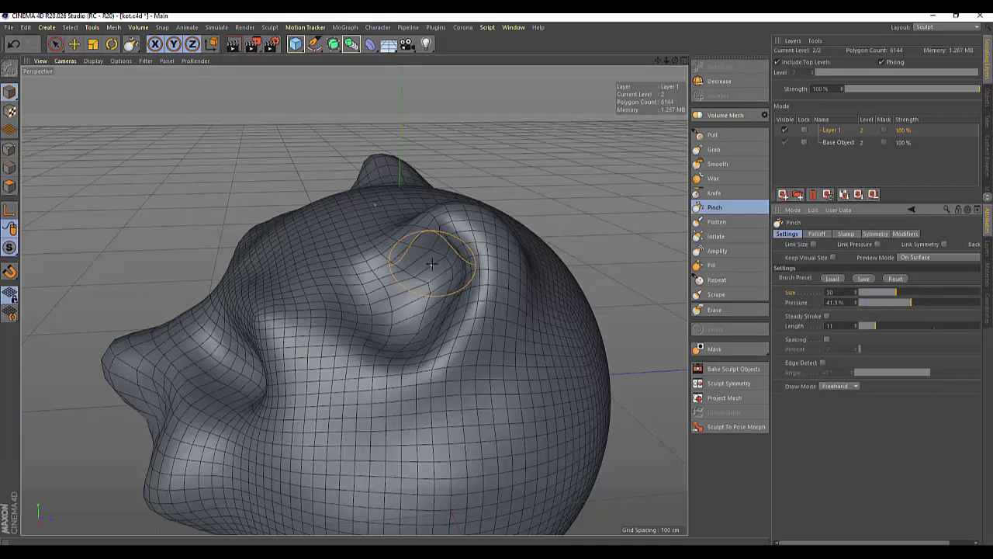
Pinch the ridge beside the eye socket and its crease down to the lower fold.
mouse_move(472, 256)
left_mouse_down()
mouse_move(474, 271)
mouse_move(380, 339)
left_mouse_up()
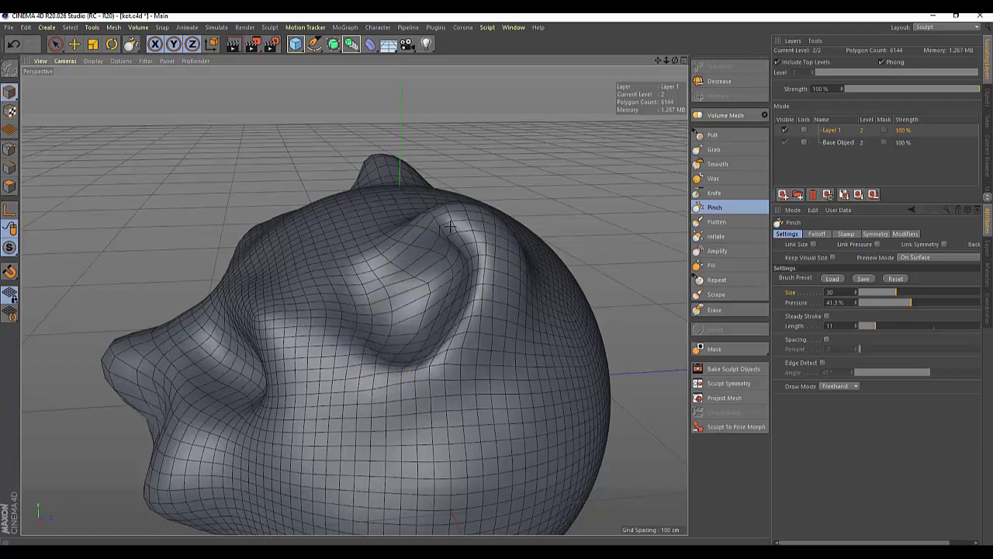
left_click_drag(454, 218, 453, 353)
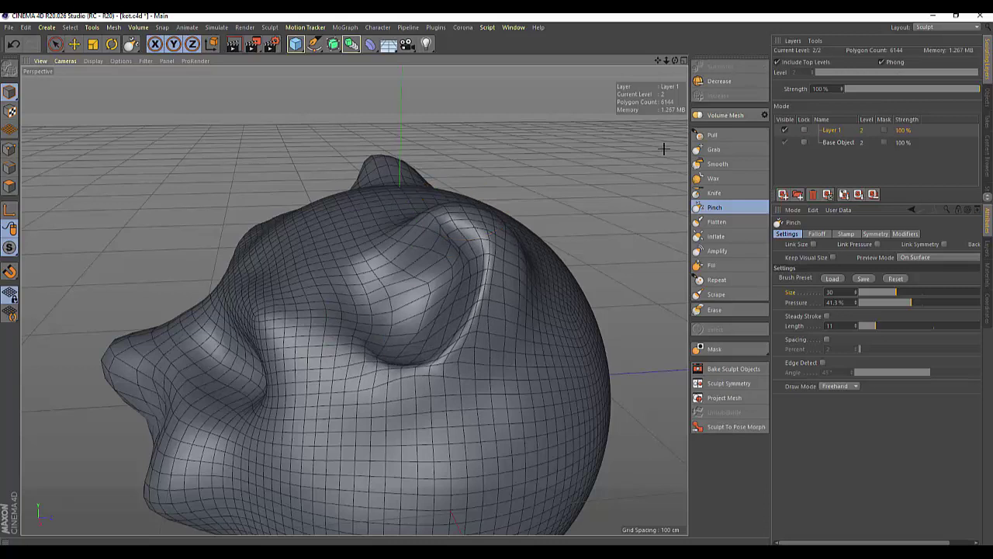
left_click(707, 167)
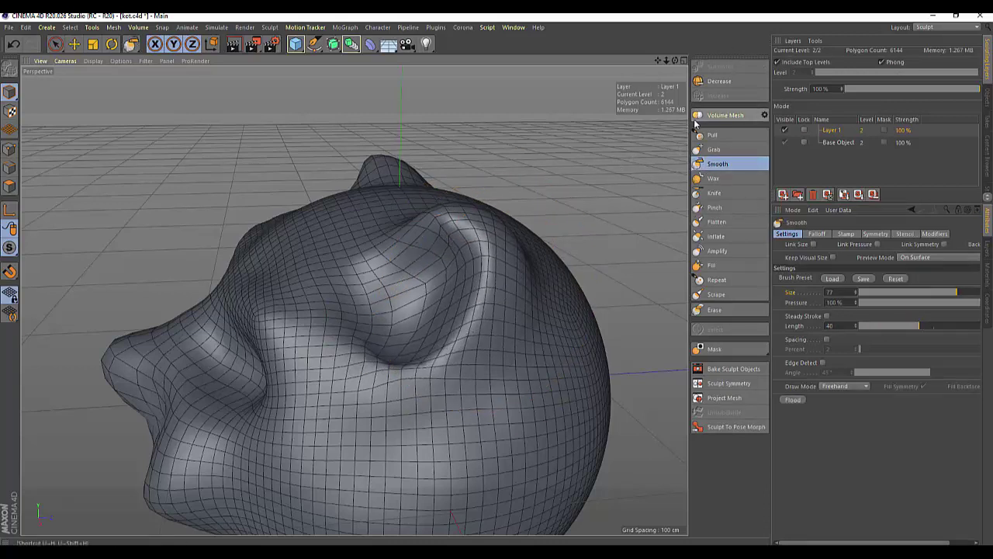
left_click(715, 207)
left_click_drag(481, 268, 423, 355)
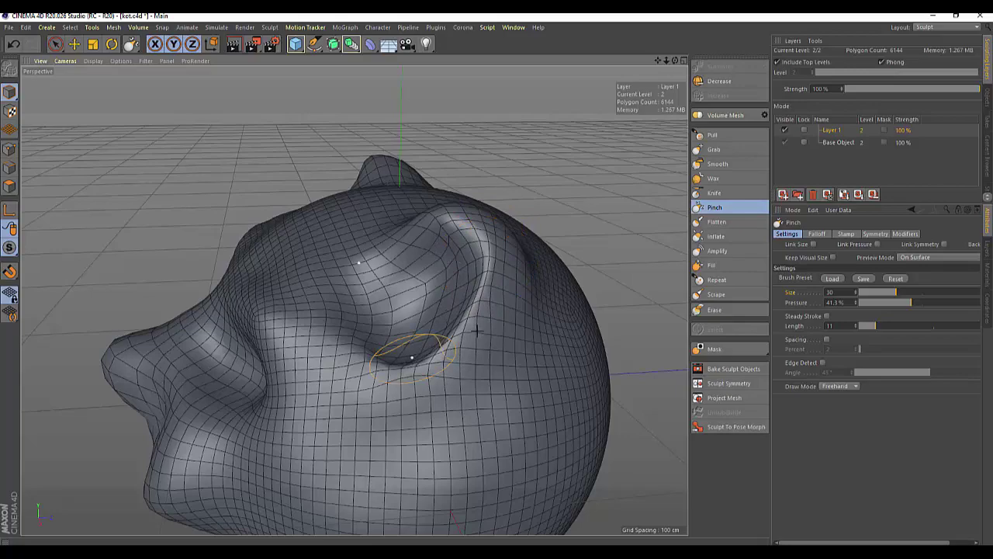
Sharpen the ear's upper ridge and the crease left of the eye socket.
left_click_drag(675, 60, 551, 126)
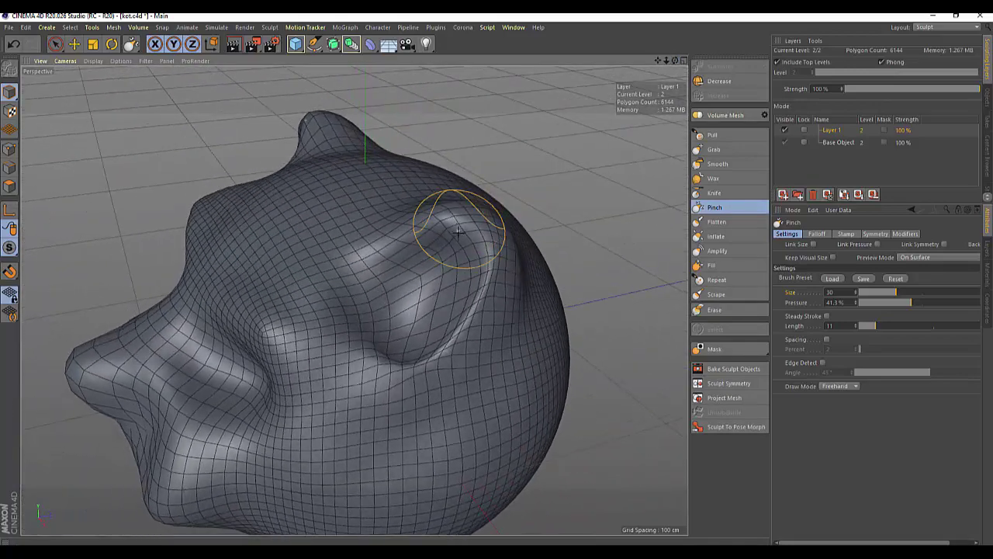
mouse_move(455, 227)
left_mouse_down()
mouse_move(463, 233)
mouse_move(393, 264)
left_mouse_up()
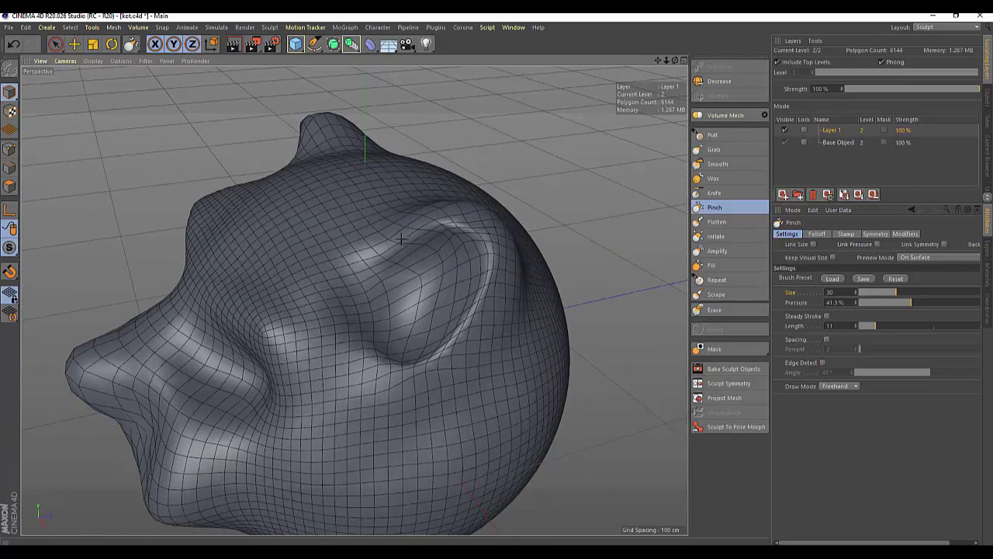
mouse_move(288, 326)
left_mouse_down()
mouse_move(258, 327)
mouse_move(270, 363)
left_mouse_up()
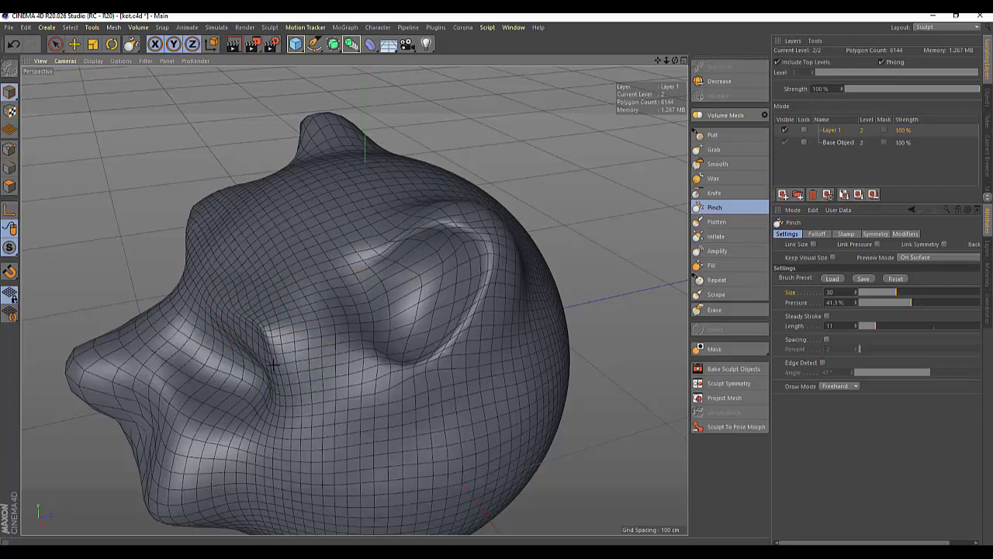
left_click_drag(676, 60, 342, 351)
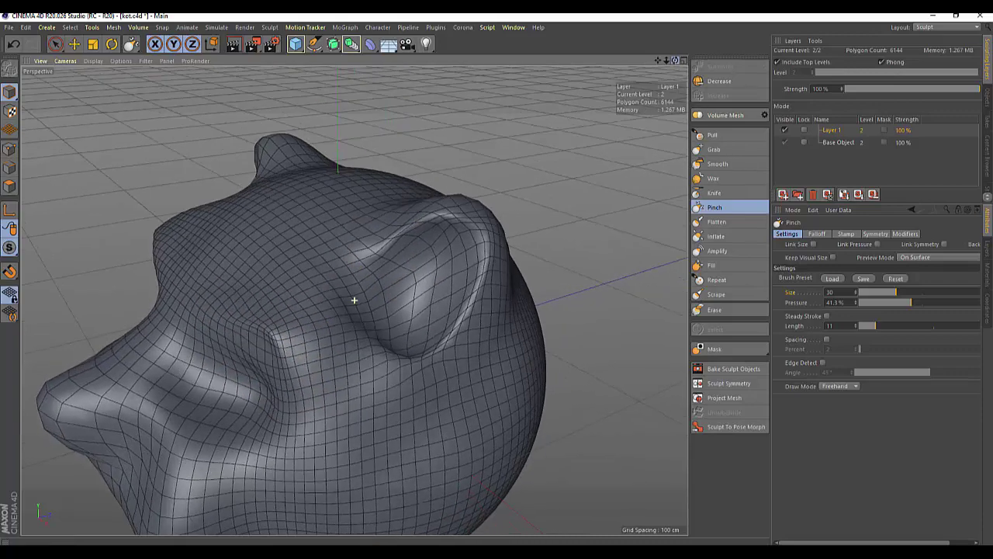
Undo the last two pinch details near the eye and ears, then crease around the nose and mouth.
scroll(341, 351, "down", 5)
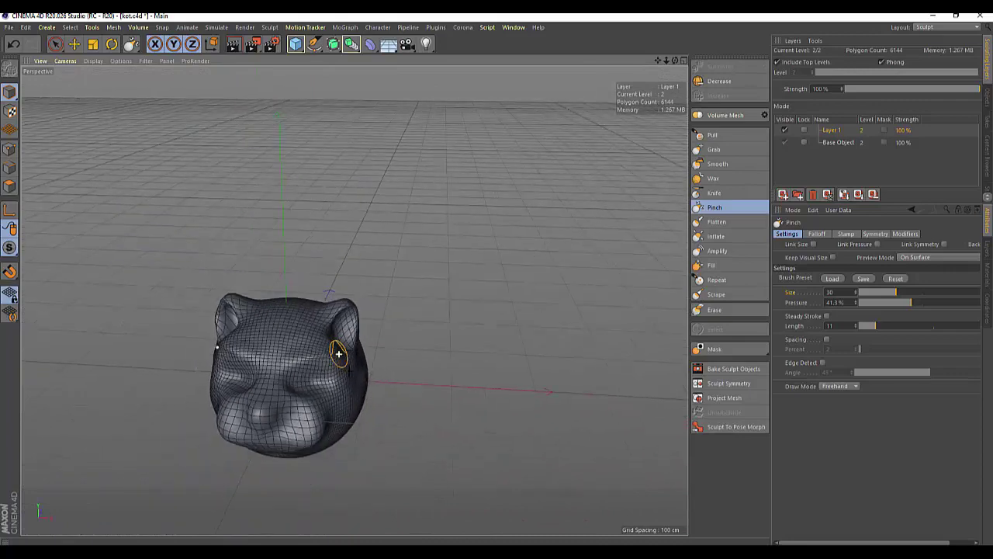
key("ctrl+z")
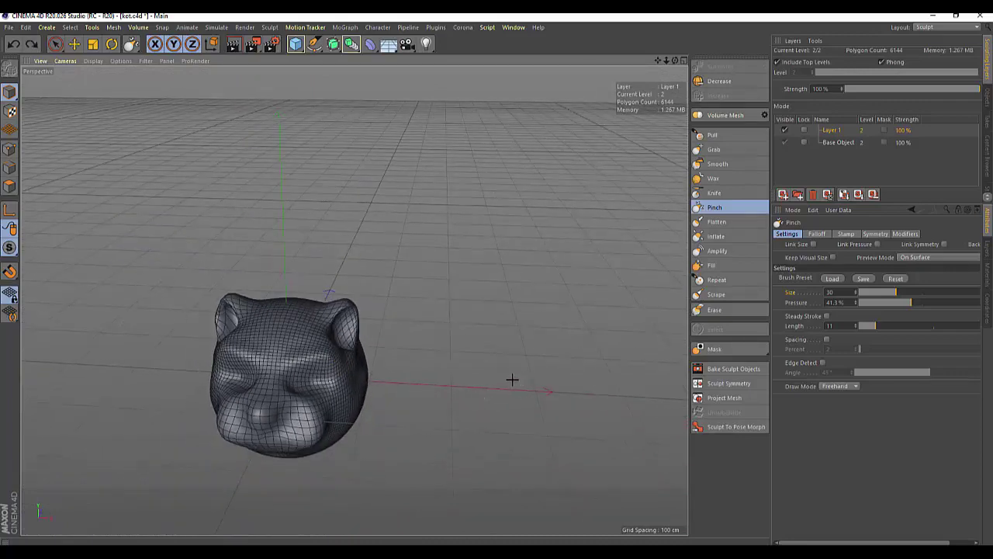
key("ctrl+z")
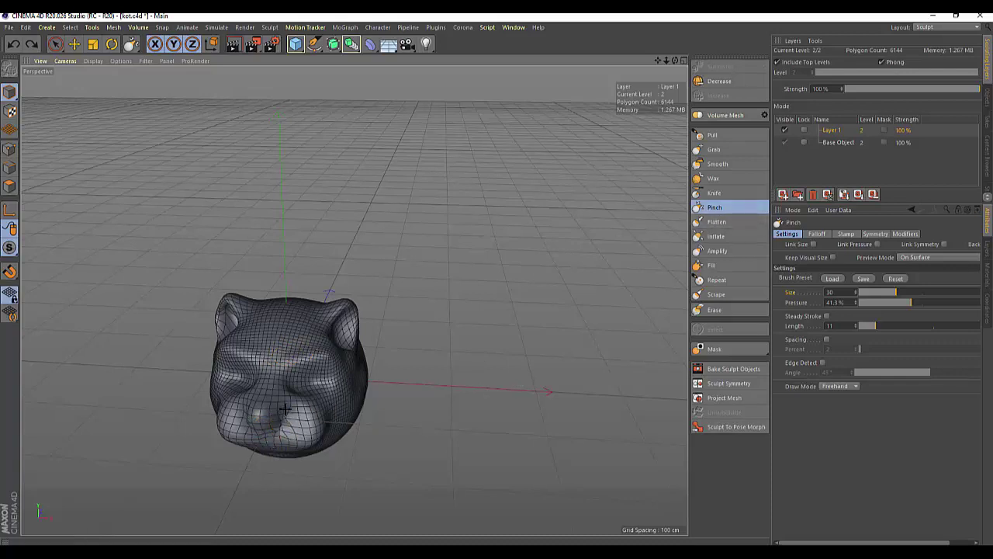
left_click_drag(280, 409, 266, 439)
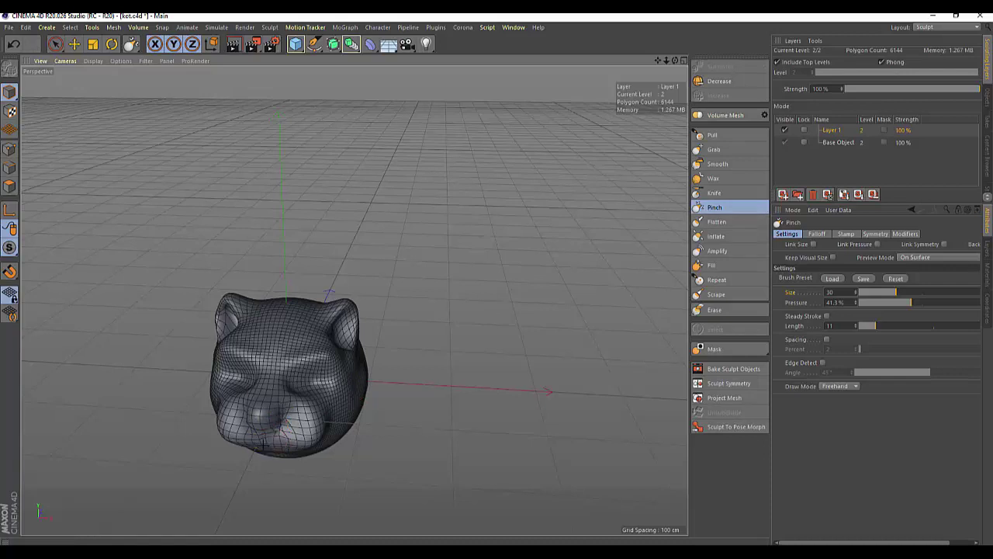